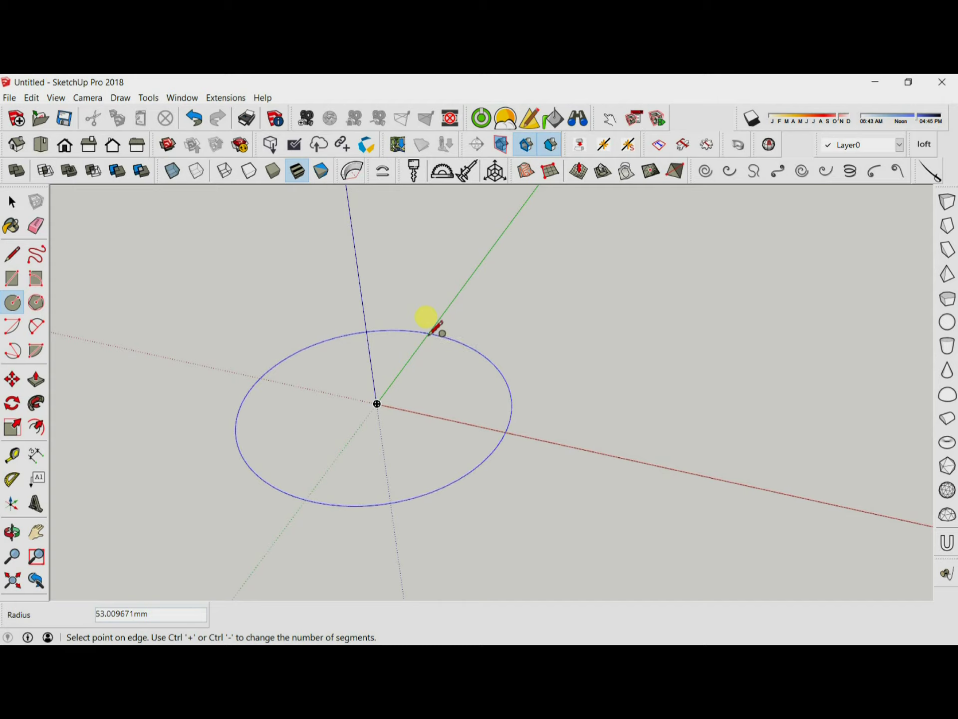
Complete the 53 mm circle at the origin and pull it up into a solid cylinder.
{"action": "left_click", "coordinate": [430, 332]}
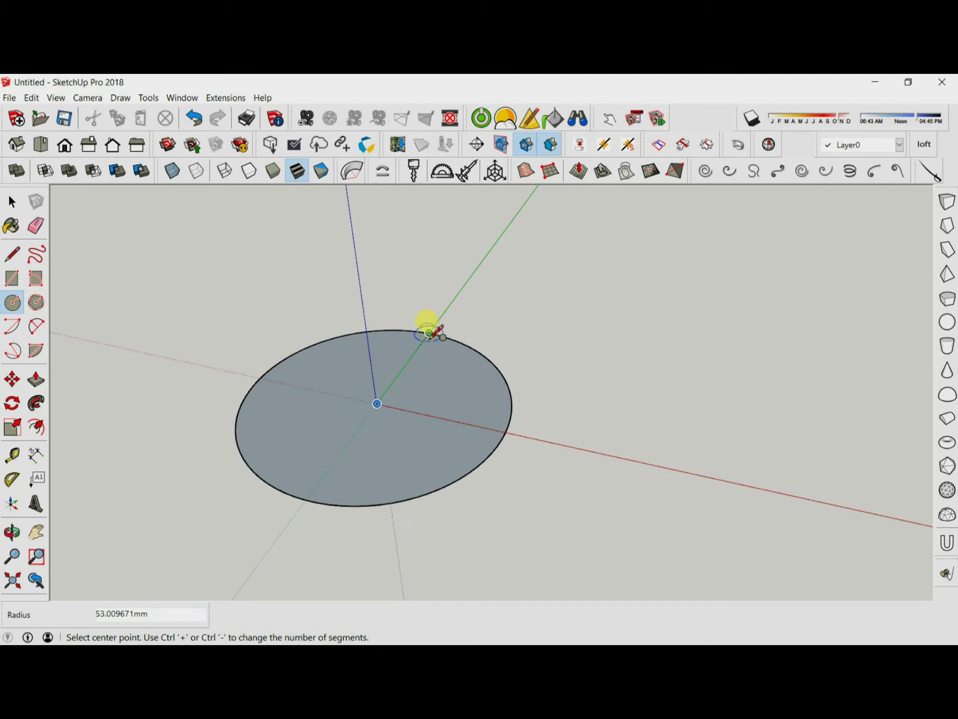
{"action": "left_click", "coordinate": [36, 379]}
{"action": "middle_click_drag", "start_coordinate": [439, 479], "coordinate": [445, 464]}
{"action": "left_click_drag", "start_coordinate": [444, 464], "coordinate": [428, 272]}
{"action": "left_click", "coordinate": [36, 426]}
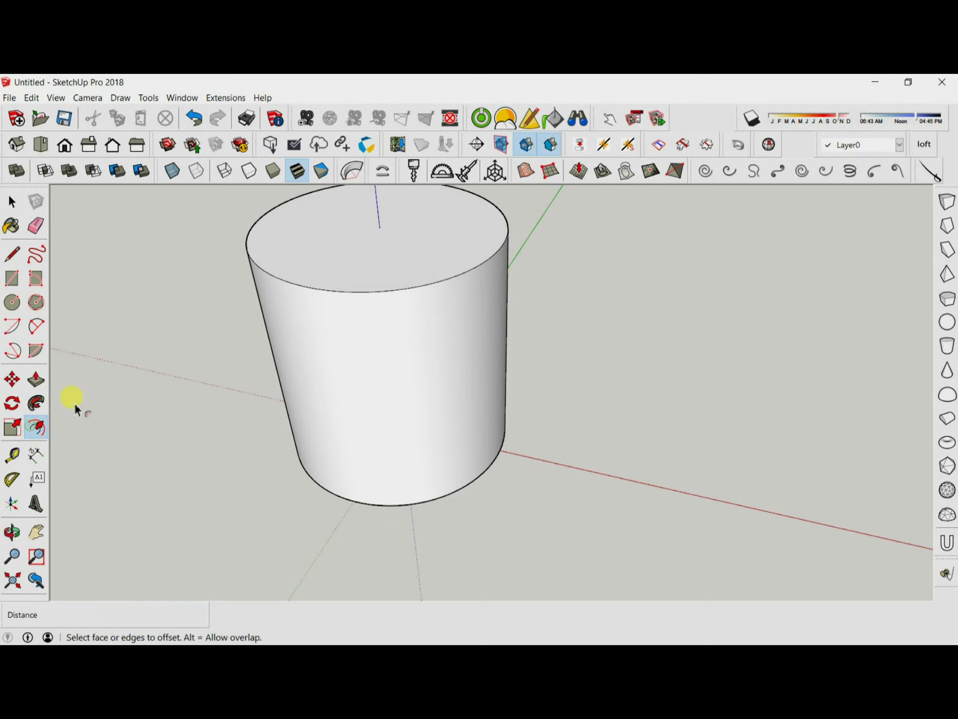
Offset the cylinder's top edge inward into a thin rim, with X-ray on.
{"action": "left_click", "coordinate": [275, 276]}
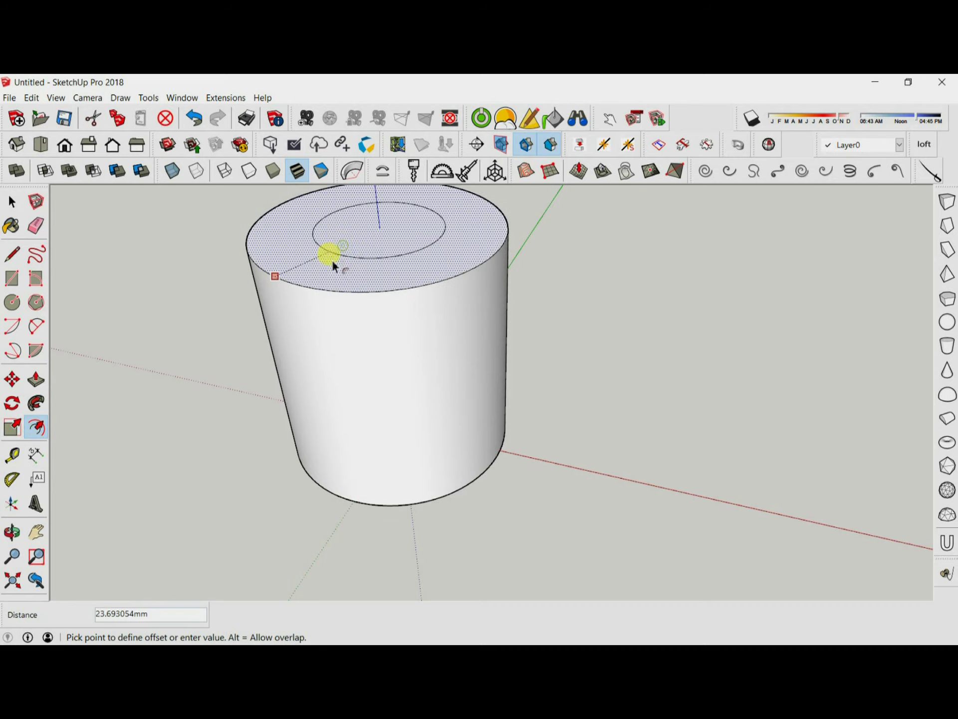
{"action": "left_click", "coordinate": [298, 280]}
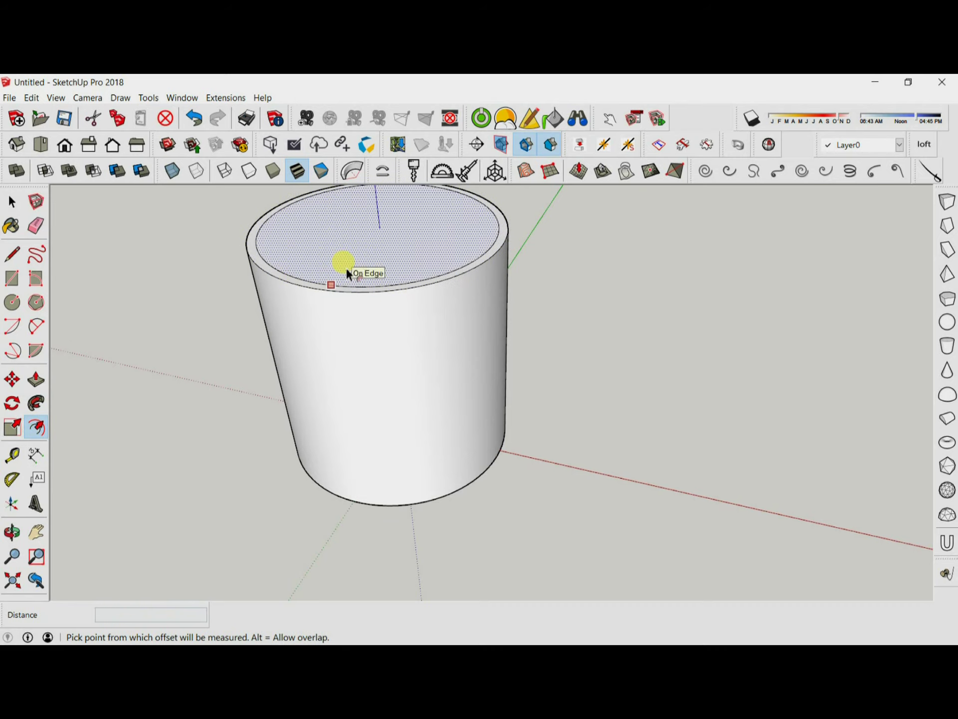
{"action": "mouse_move", "coordinate": [415, 456]}
{"action": "middle_mouse_down"}
{"action": "mouse_move", "coordinate": [391, 325]}
{"action": "mouse_move", "coordinate": [344, 342]}
{"action": "middle_mouse_up"}
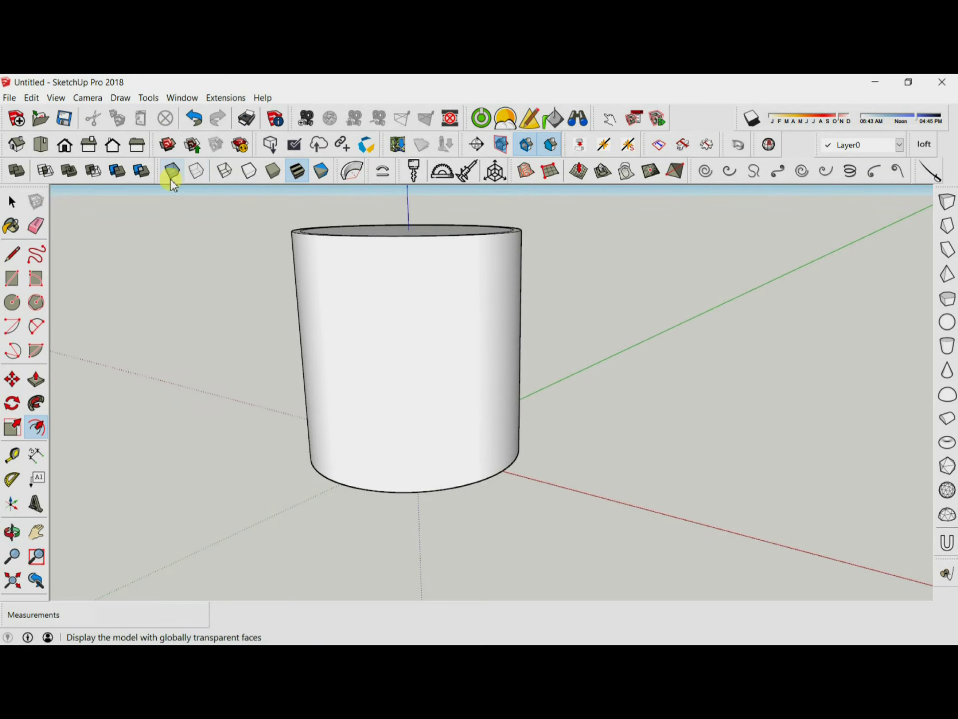
{"action": "left_click", "coordinate": [172, 171]}
{"action": "left_click", "coordinate": [378, 234]}
{"action": "left_click", "coordinate": [373, 270]}
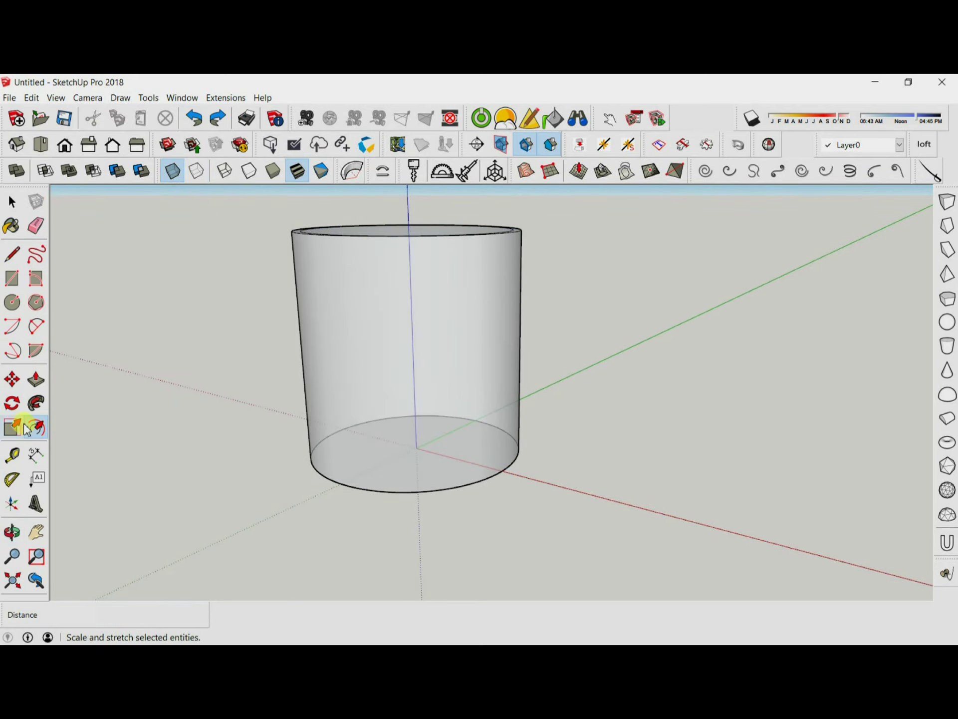
Push the inner top face down about 106.6 mm to hollow the cup, then turn X-ray off.
{"action": "left_click", "coordinate": [35, 380]}
{"action": "left_click_drag", "start_coordinate": [384, 241], "coordinate": [402, 463]}
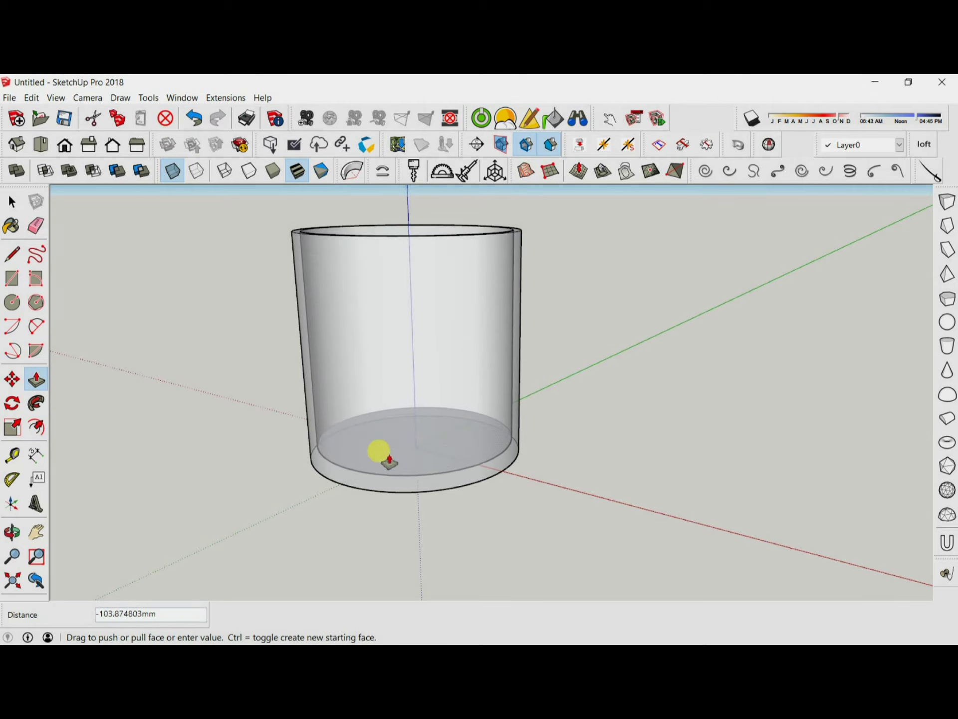
{"action": "mouse_move", "coordinate": [402, 462]}
{"action": "middle_mouse_down"}
{"action": "mouse_move", "coordinate": [451, 448]}
{"action": "mouse_move", "coordinate": [454, 407]}
{"action": "mouse_move", "coordinate": [347, 513]}
{"action": "mouse_move", "coordinate": [320, 499]}
{"action": "middle_mouse_up"}
{"action": "left_click", "coordinate": [172, 171]}
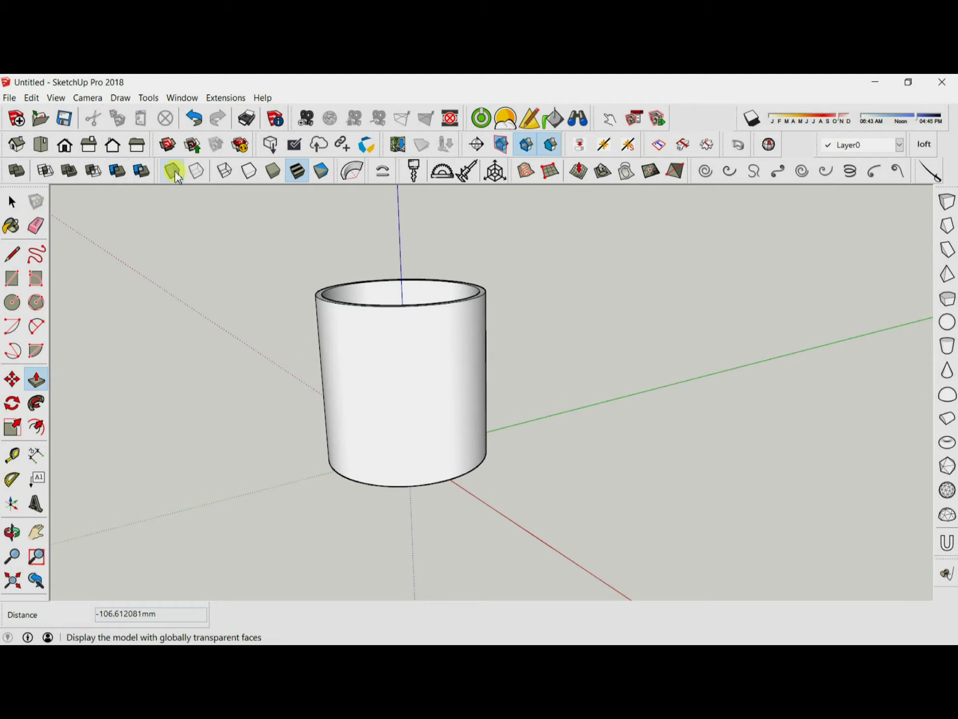
Switch to the isometric view and start a line on the ground beside the cup.
{"action": "middle_click_drag", "start_coordinate": [306, 547], "coordinate": [511, 579]}
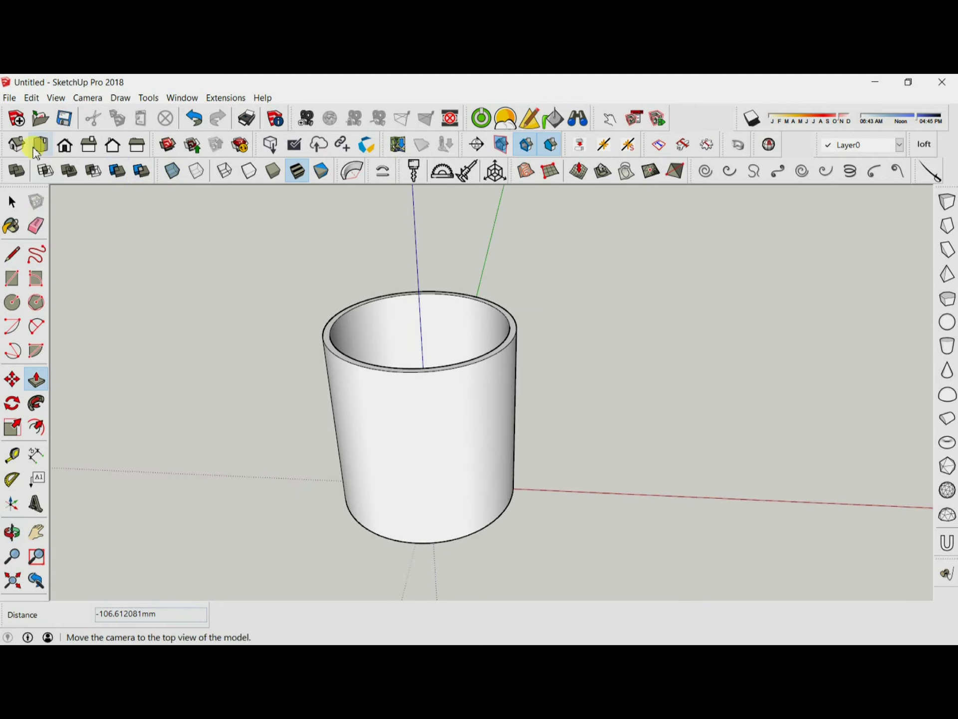
{"action": "key", "text": "F2"}
{"action": "mouse_move", "coordinate": [579, 442]}
{"action": "middle_mouse_down"}
{"action": "mouse_move", "coordinate": [253, 413]}
{"action": "mouse_move", "coordinate": [331, 456]}
{"action": "middle_mouse_up"}
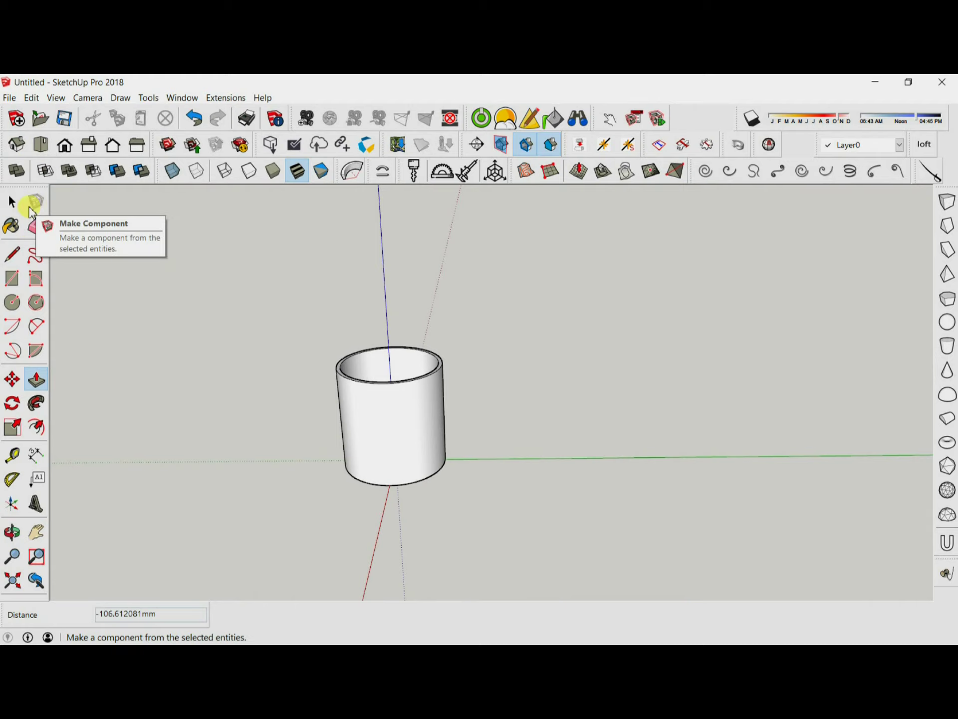
{"action": "left_click", "coordinate": [13, 254]}
{"action": "left_click", "coordinate": [412, 436]}
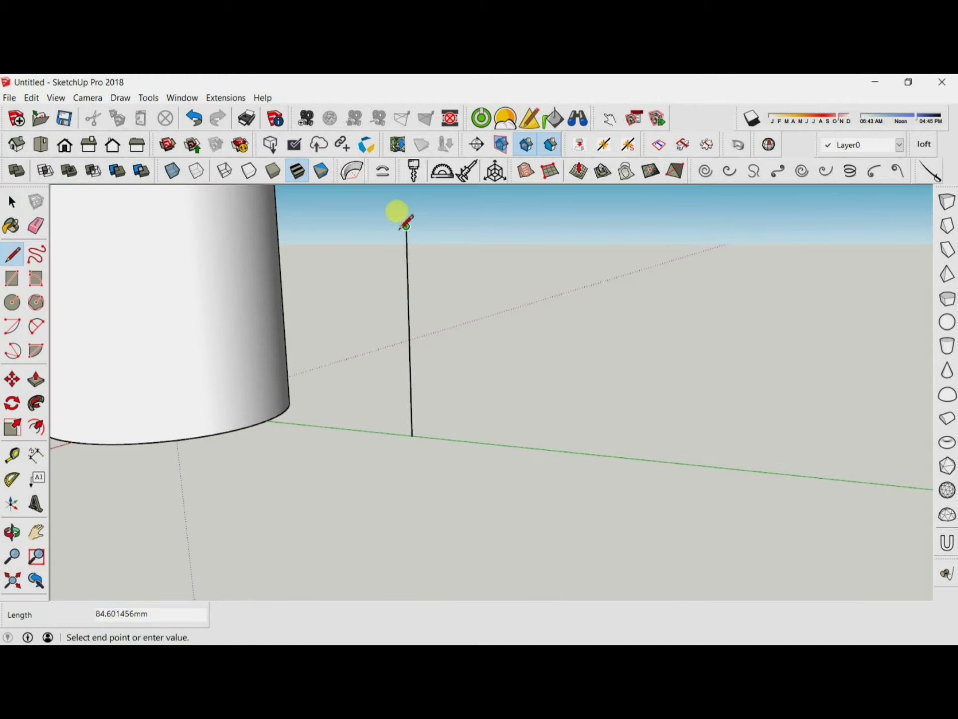
Draw a vertical rectangle face standing beside the cup.
{"action": "scroll", "coordinate": [407, 225], "scroll_direction": "down", "scroll_amount": 3}
{"action": "left_click", "coordinate": [419, 357]}
{"action": "middle_click_drag", "start_coordinate": [419, 357], "coordinate": [506, 391]}
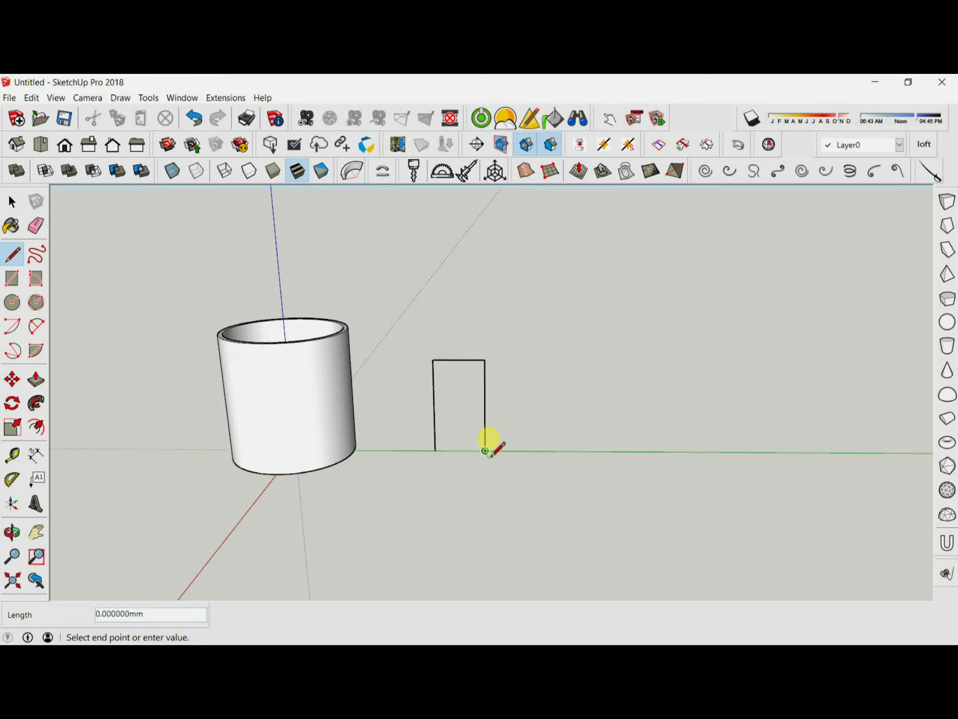
{"action": "left_click", "coordinate": [435, 450]}
Draw an inner two-point arc bulging in from the rectangle's left edge.
{"action": "left_click", "coordinate": [36, 325]}
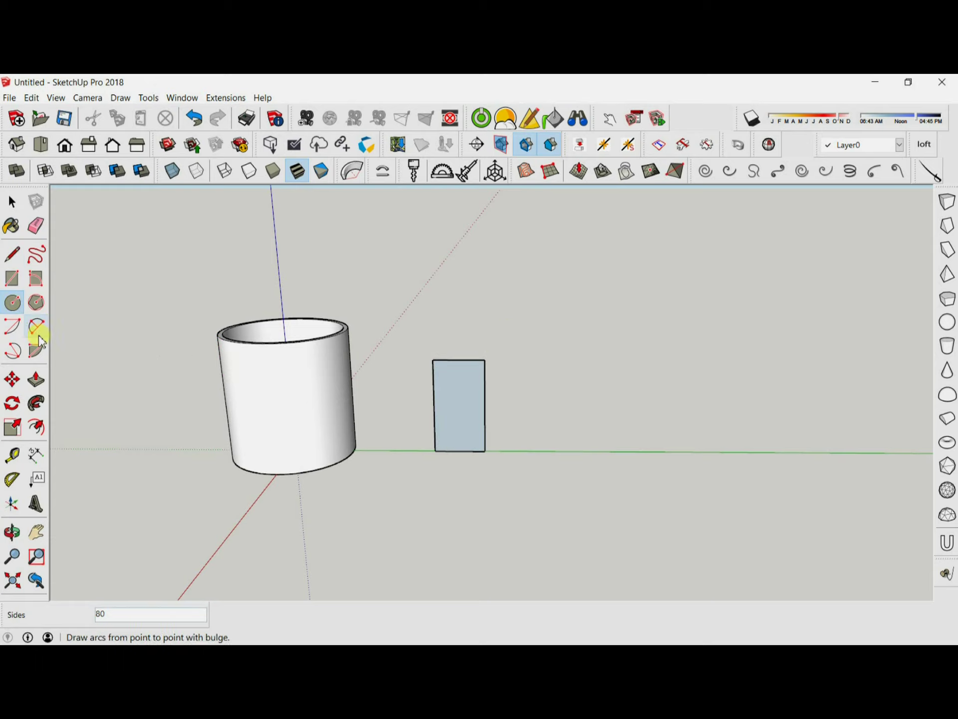
{"action": "scroll", "coordinate": [435, 399], "scroll_direction": "up", "scroll_amount": 2}
{"action": "left_click", "coordinate": [433, 355]}
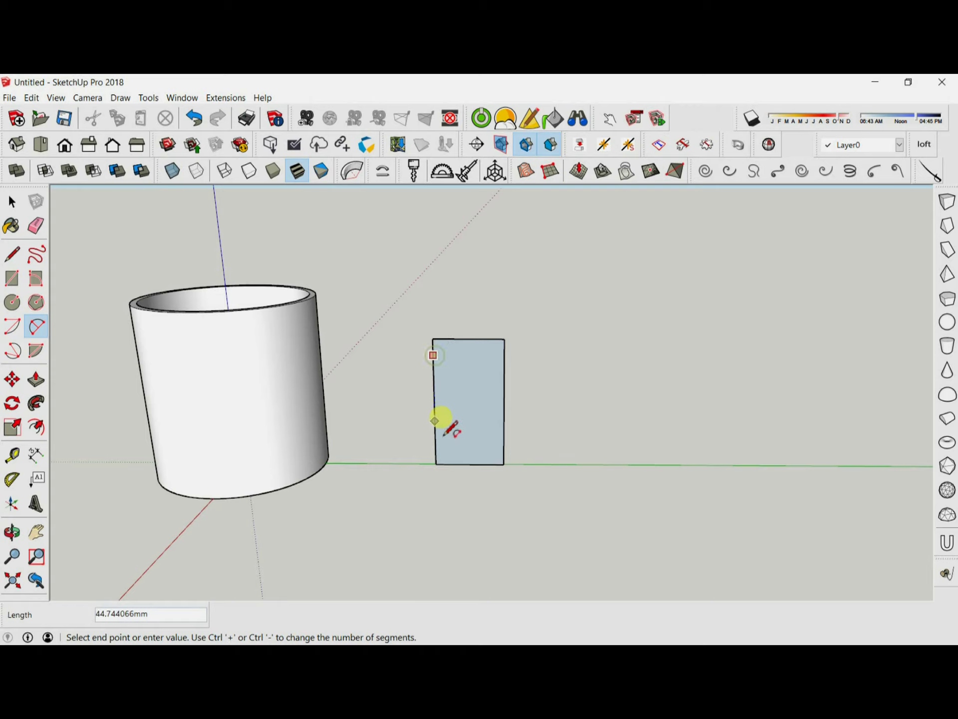
{"action": "left_click", "coordinate": [435, 446]}
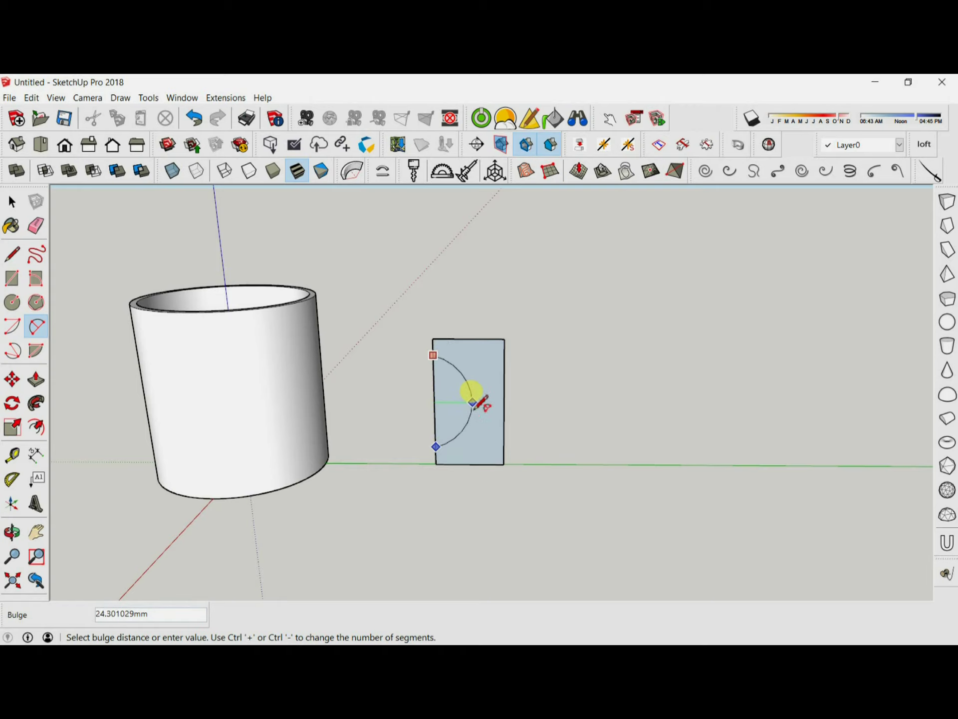
{"action": "left_click", "coordinate": [472, 403]}
Draw a wider outer arc from the top-left corner to the rectangle's lower left.
{"action": "scroll", "coordinate": [433, 339], "scroll_direction": "up", "scroll_amount": 2}
{"action": "left_click", "coordinate": [434, 337]}
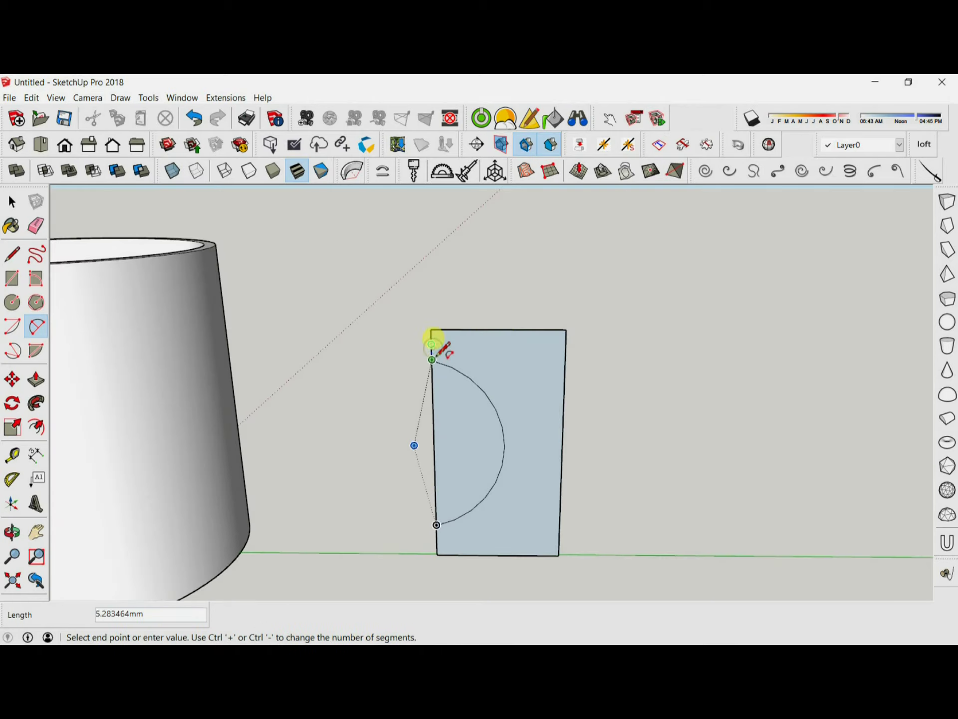
{"action": "scroll", "coordinate": [434, 337], "scroll_direction": "down", "scroll_amount": 1}
{"action": "scroll", "coordinate": [442, 472], "scroll_direction": "up", "scroll_amount": 3}
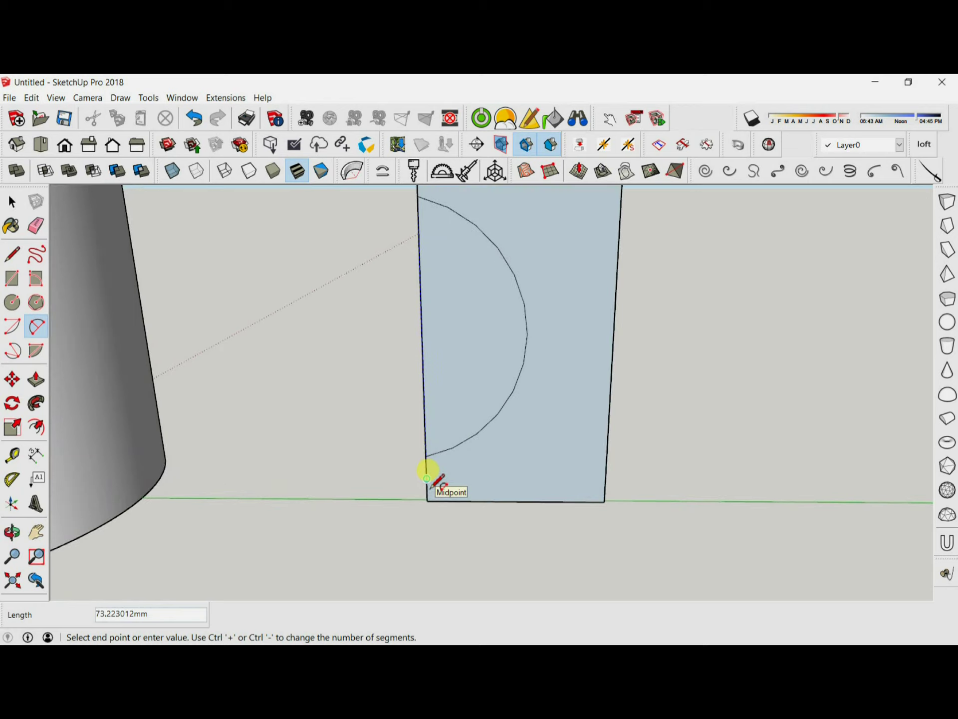
{"action": "scroll", "coordinate": [426, 478], "scroll_direction": "down", "scroll_amount": 2}
{"action": "left_click", "coordinate": [427, 481]}
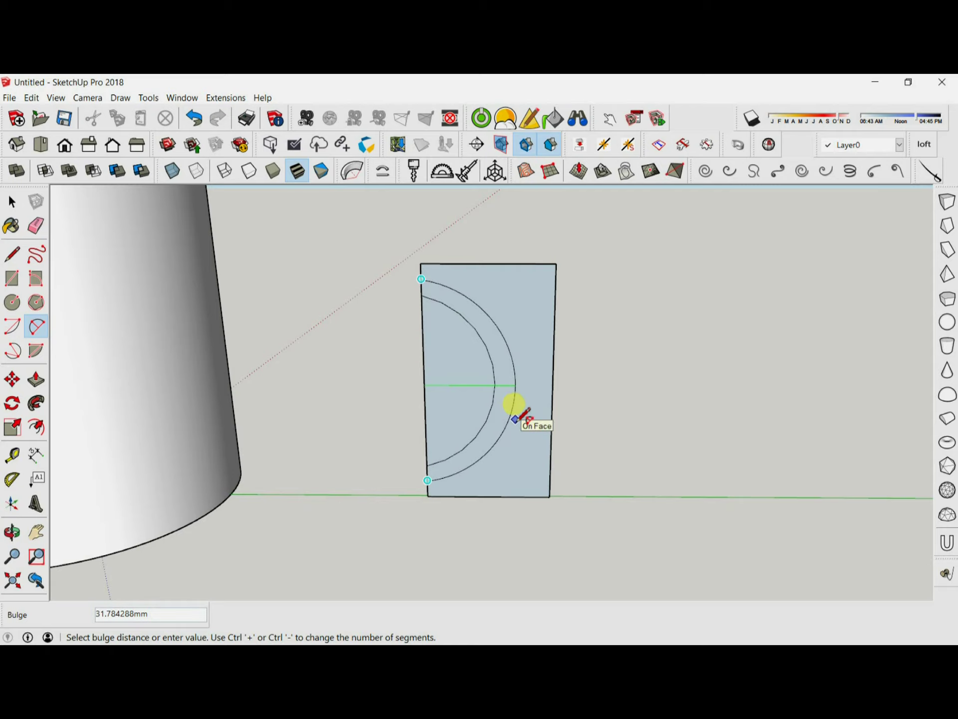
{"action": "left_click", "coordinate": [516, 424]}
{"action": "scroll", "coordinate": [449, 469], "scroll_direction": "up", "scroll_amount": 3}
Close the handle profile with a small arc from the lower-left corner to the outer arc.
{"action": "left_click", "coordinate": [440, 481]}
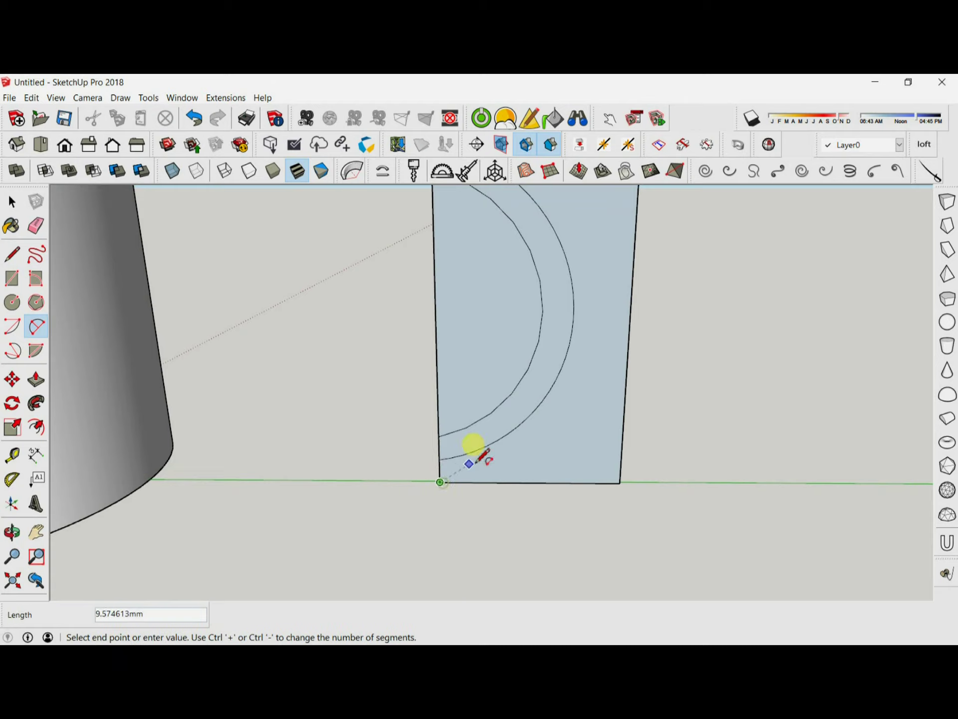
{"action": "left_click", "coordinate": [486, 446]}
{"action": "left_click", "coordinate": [564, 399]}
{"action": "scroll", "coordinate": [497, 449], "scroll_direction": "up", "scroll_amount": 2}
{"action": "middle_click_drag", "start_coordinate": [462, 473], "coordinate": [415, 488]}
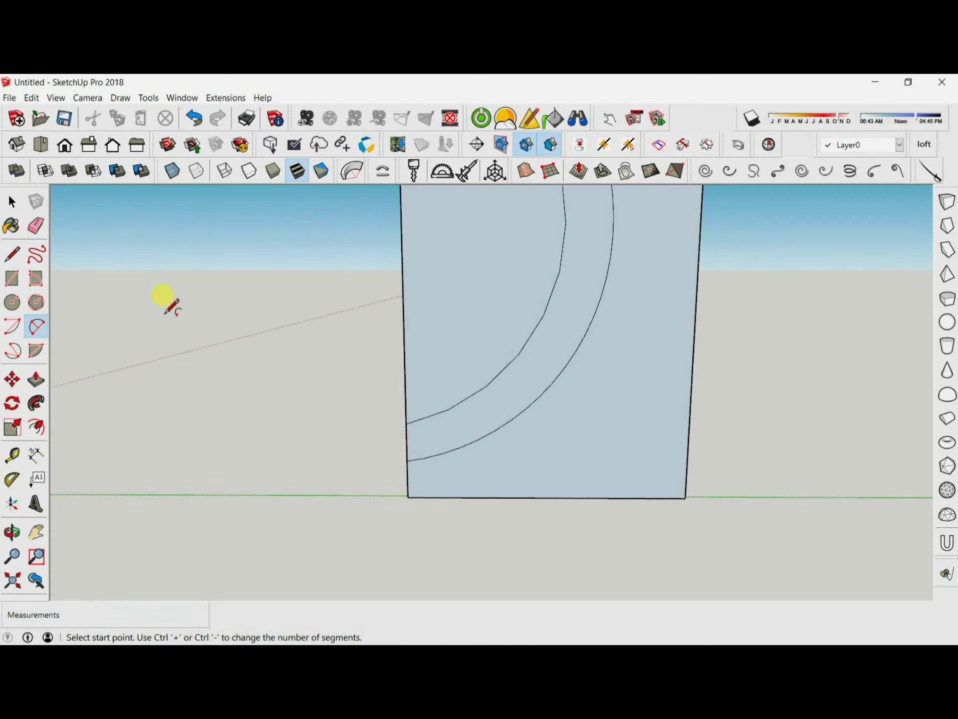
{"action": "left_click", "coordinate": [408, 497]}
{"action": "left_click", "coordinate": [526, 409]}
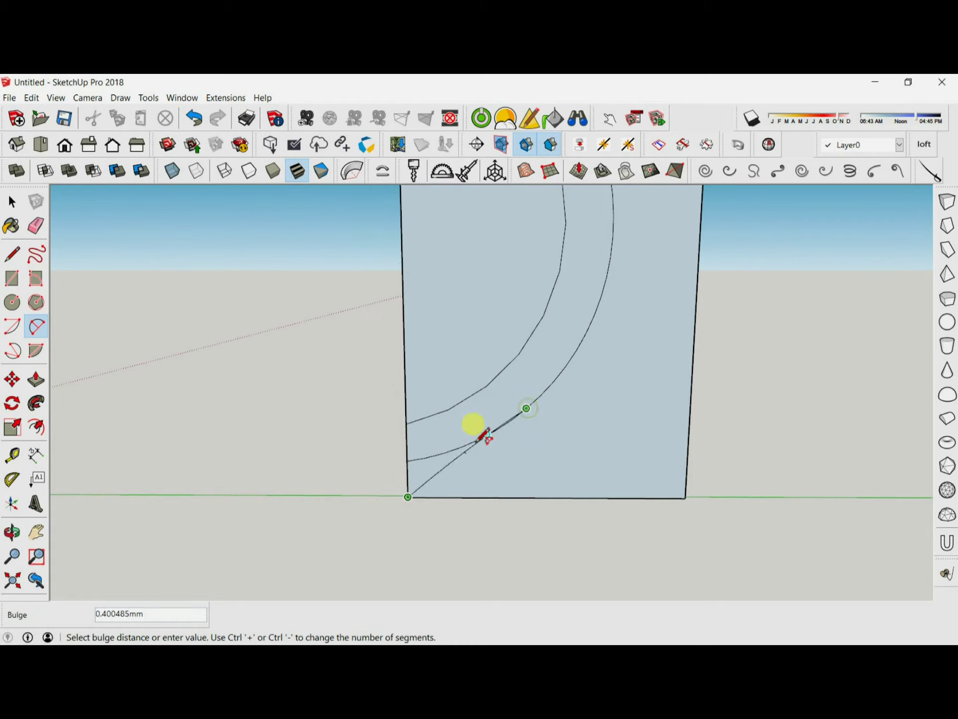
{"action": "key", "text": "e"}
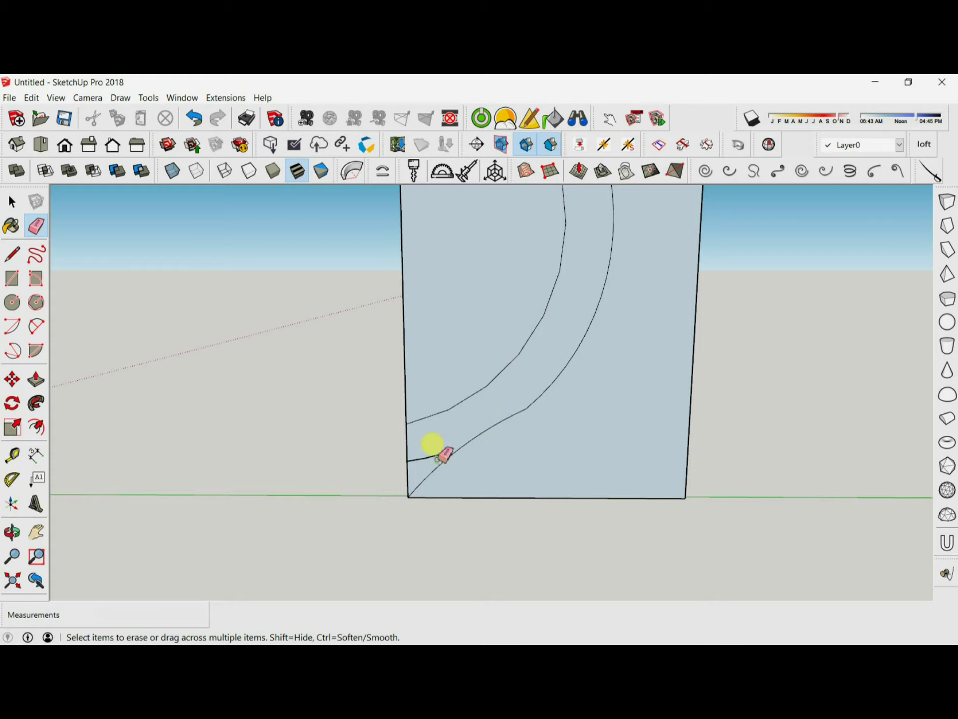
{"action": "mouse_move", "coordinate": [415, 446]}
{"action": "middle_mouse_down"}
{"action": "mouse_move", "coordinate": [489, 496]}
{"action": "mouse_move", "coordinate": [586, 493]}
{"action": "mouse_move", "coordinate": [524, 488]}
{"action": "mouse_move", "coordinate": [406, 288]}
{"action": "mouse_move", "coordinate": [438, 334]}
{"action": "middle_mouse_up"}
Erase the leftover rectangle edges and extrude the crescent face 14.02 mm.
{"action": "left_click", "coordinate": [407, 288]}
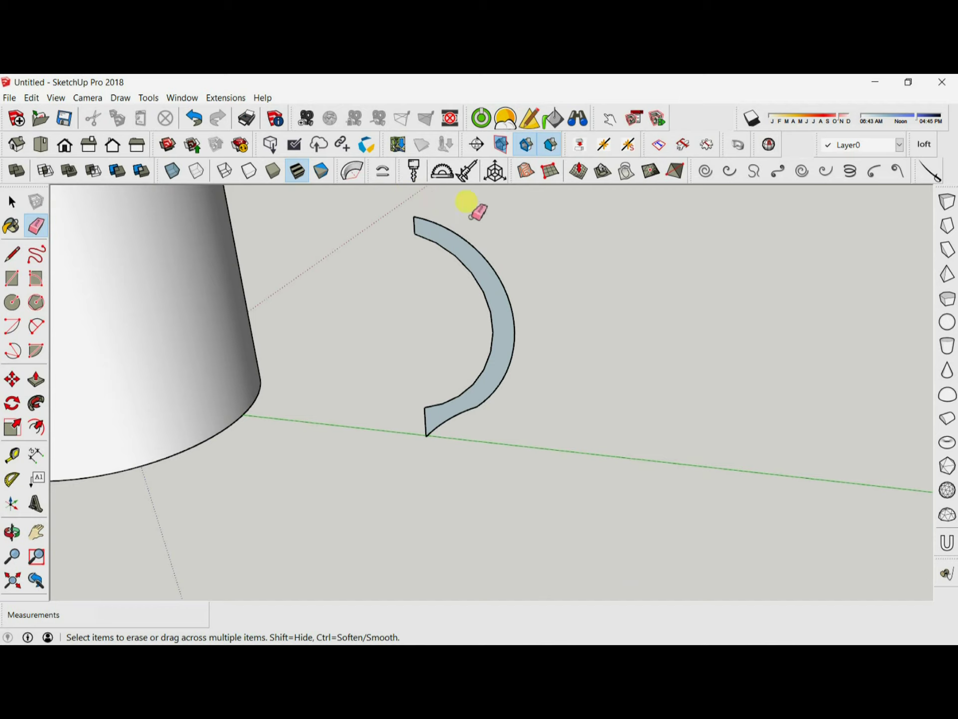
{"action": "middle_click_drag", "start_coordinate": [473, 210], "coordinate": [350, 280]}
{"action": "left_click", "coordinate": [36, 379]}
{"action": "left_click_drag", "start_coordinate": [550, 332], "coordinate": [551, 353]}
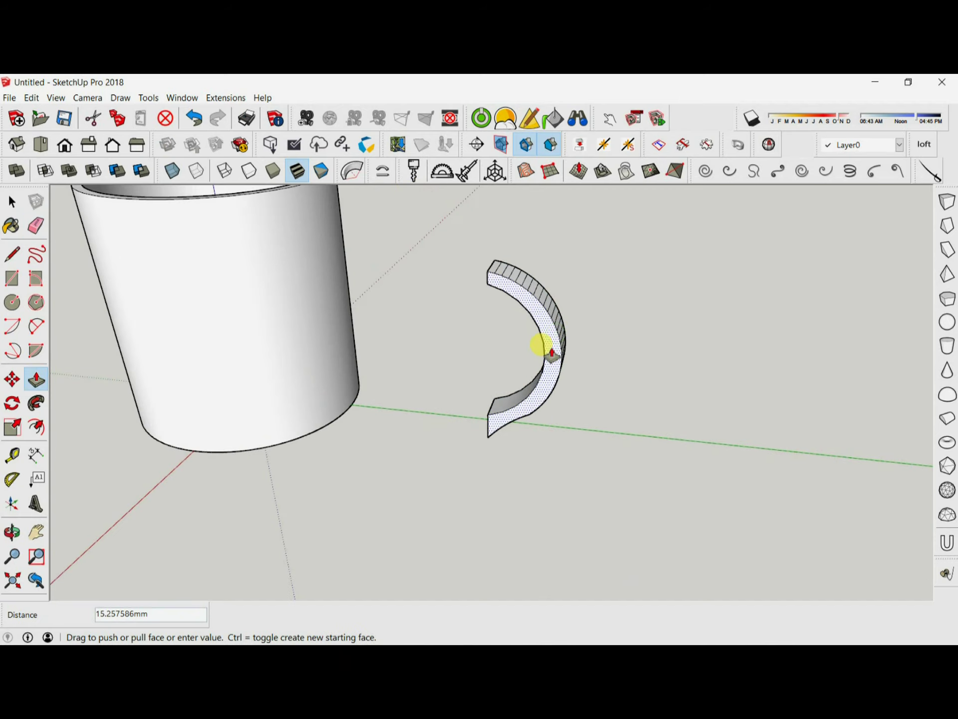
{"action": "left_click", "coordinate": [552, 353]}
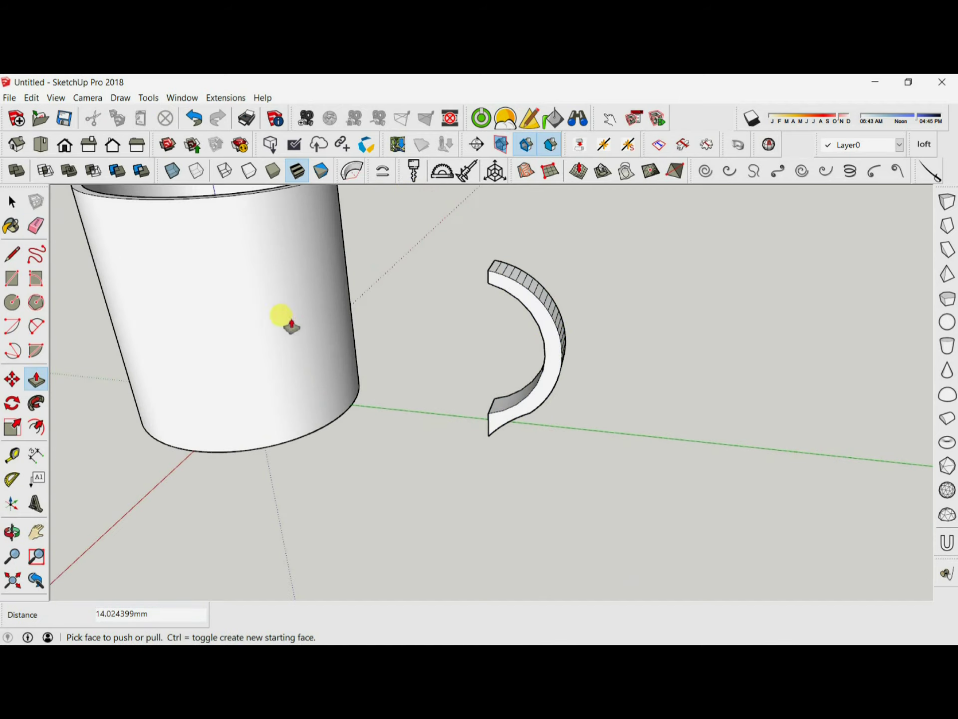
Extrude the crescent a little thicker, then select the whole handle.
{"action": "mouse_move", "coordinate": [547, 392]}
{"action": "middle_mouse_down"}
{"action": "mouse_move", "coordinate": [242, 387]}
{"action": "mouse_move", "coordinate": [554, 395]}
{"action": "mouse_move", "coordinate": [428, 428]}
{"action": "mouse_move", "coordinate": [468, 329]}
{"action": "middle_mouse_up"}
{"action": "left_click", "coordinate": [554, 394]}
{"action": "left_click", "coordinate": [546, 368]}
{"action": "key", "text": "space"}
{"action": "triple_click", "coordinate": [529, 377]}
{"action": "right_click", "coordinate": [545, 373]}
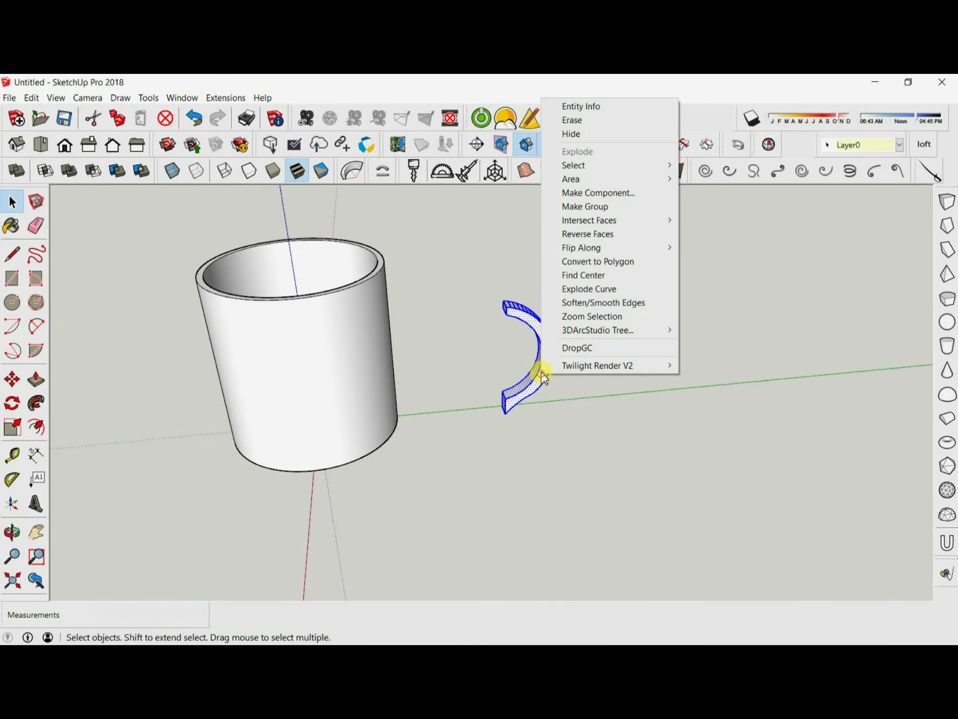
Make the handle and the cup body into two separate components.
{"action": "left_click", "coordinate": [586, 193]}
{"action": "left_click", "coordinate": [497, 526]}
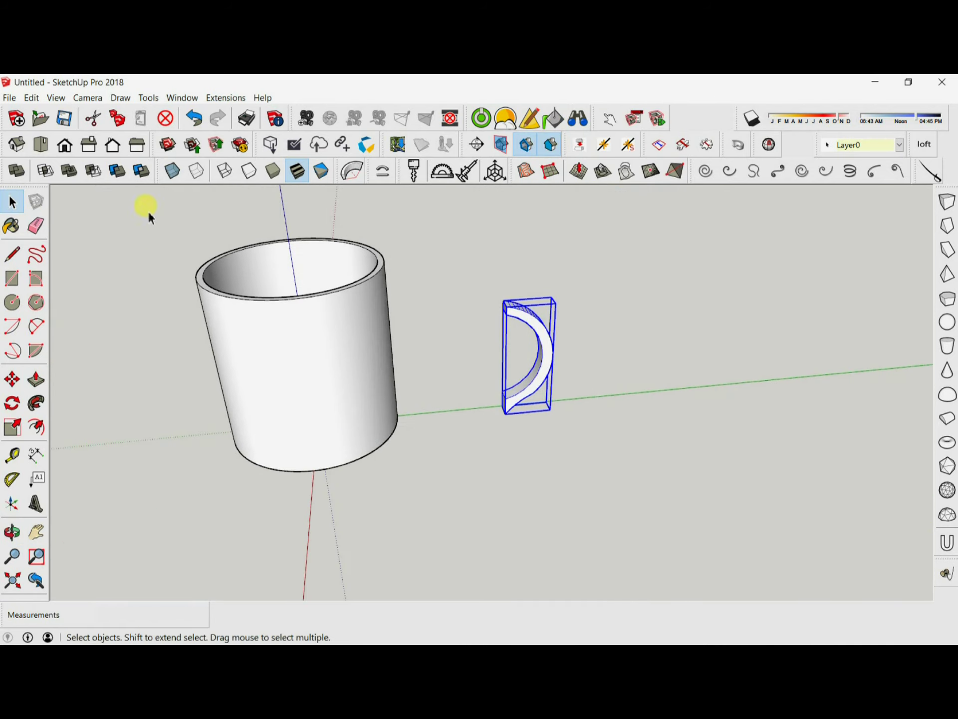
{"action": "left_click_drag", "start_coordinate": [150, 221], "coordinate": [445, 490]}
{"action": "right_click", "coordinate": [337, 379]}
{"action": "left_click", "coordinate": [394, 198]}
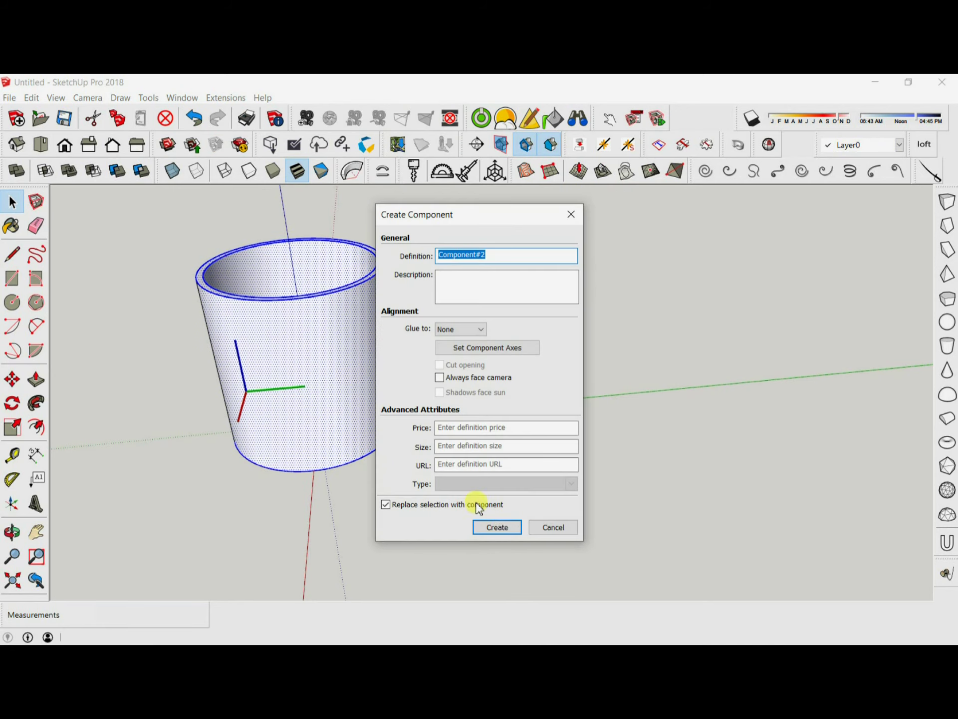
{"action": "left_click", "coordinate": [496, 526]}
With X-ray on, draw a reference line from the cup's base centre toward the handle.
{"action": "left_click", "coordinate": [12, 379]}
{"action": "scroll", "coordinate": [524, 359], "scroll_direction": "up", "scroll_amount": 2}
{"action": "scroll", "coordinate": [466, 413], "scroll_direction": "down", "scroll_amount": 3}
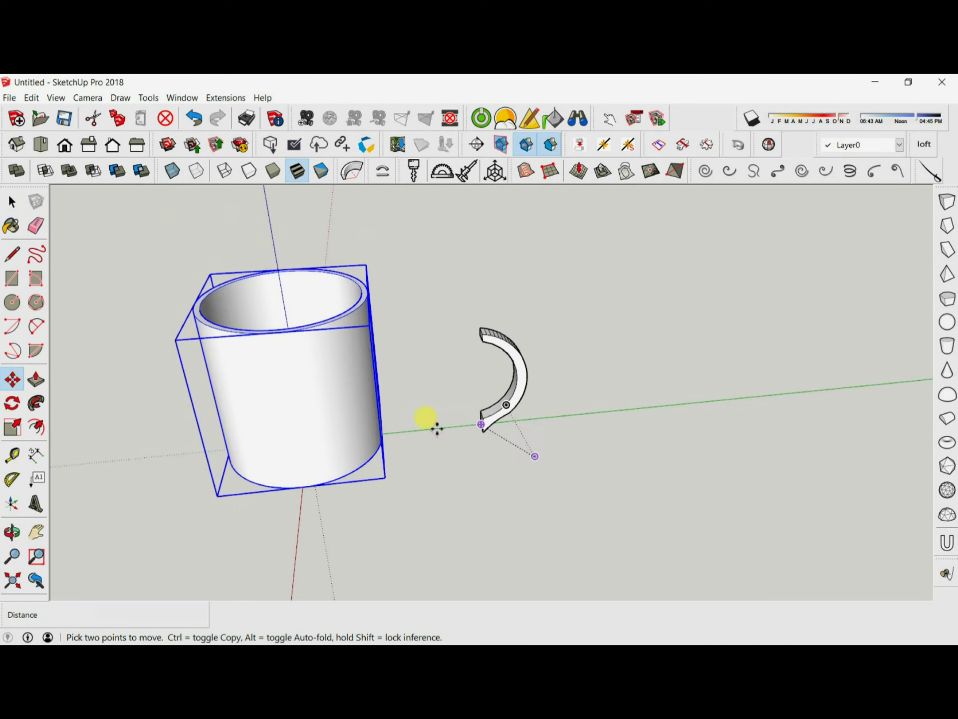
{"action": "left_click", "coordinate": [172, 171]}
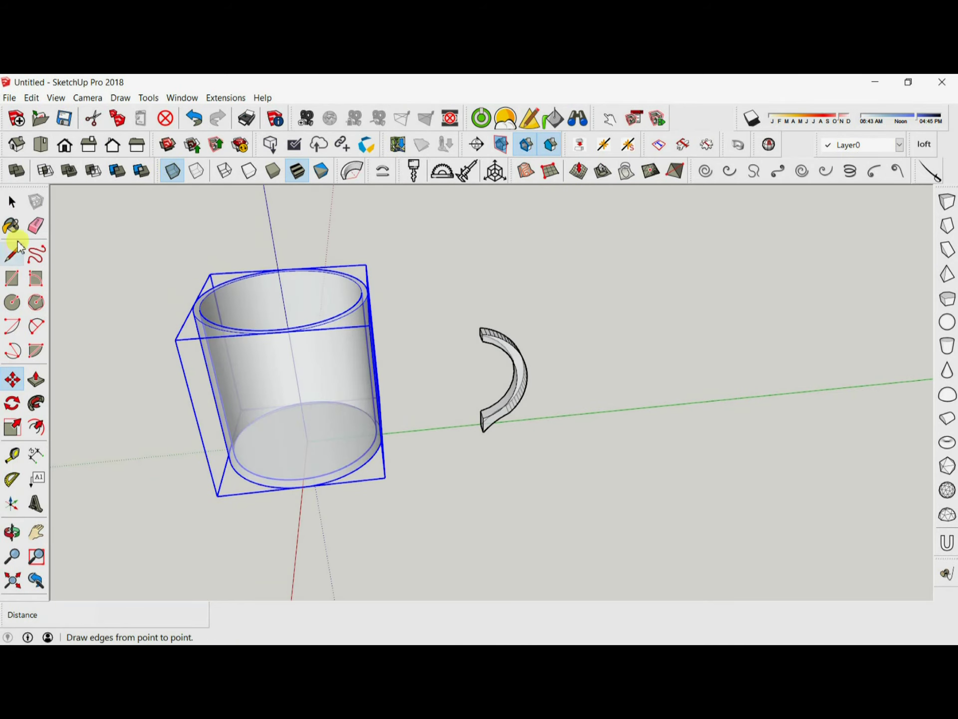
{"action": "left_click", "coordinate": [307, 441]}
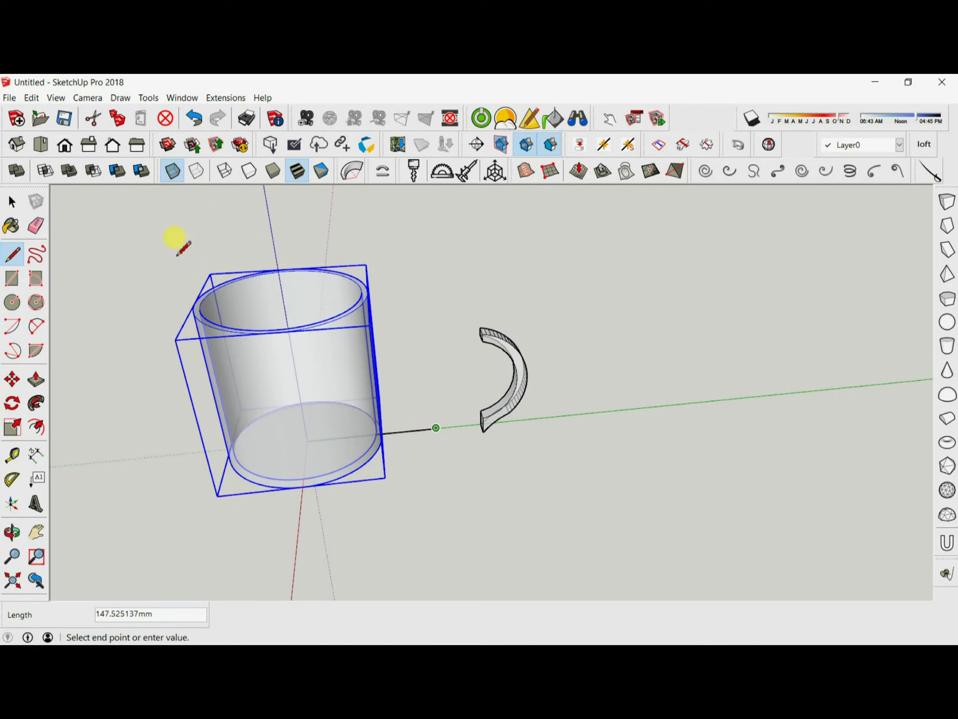
{"action": "key", "text": "space"}
{"action": "left_click", "coordinate": [504, 399]}
{"action": "left_click", "coordinate": [173, 171]}
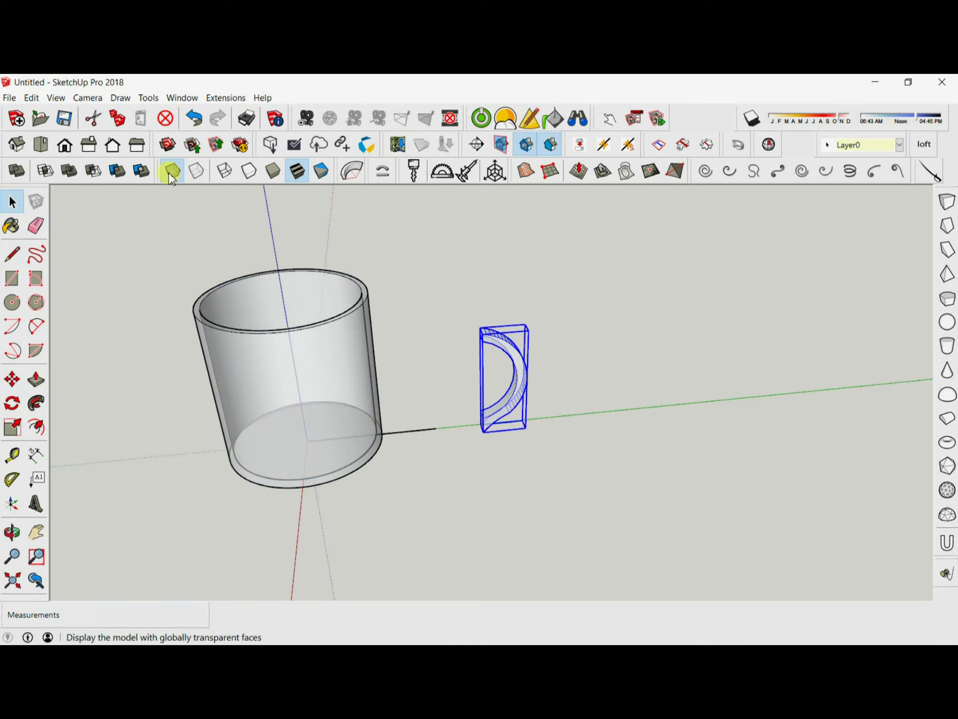
Move the handle along the green axis until it sits against the mug's side.
{"action": "middle_click_drag", "start_coordinate": [467, 424], "coordinate": [583, 473]}
{"action": "scroll", "coordinate": [442, 489], "scroll_direction": "up", "scroll_amount": 2}
{"action": "scroll", "coordinate": [442, 489], "scroll_direction": "up", "scroll_amount": 3}
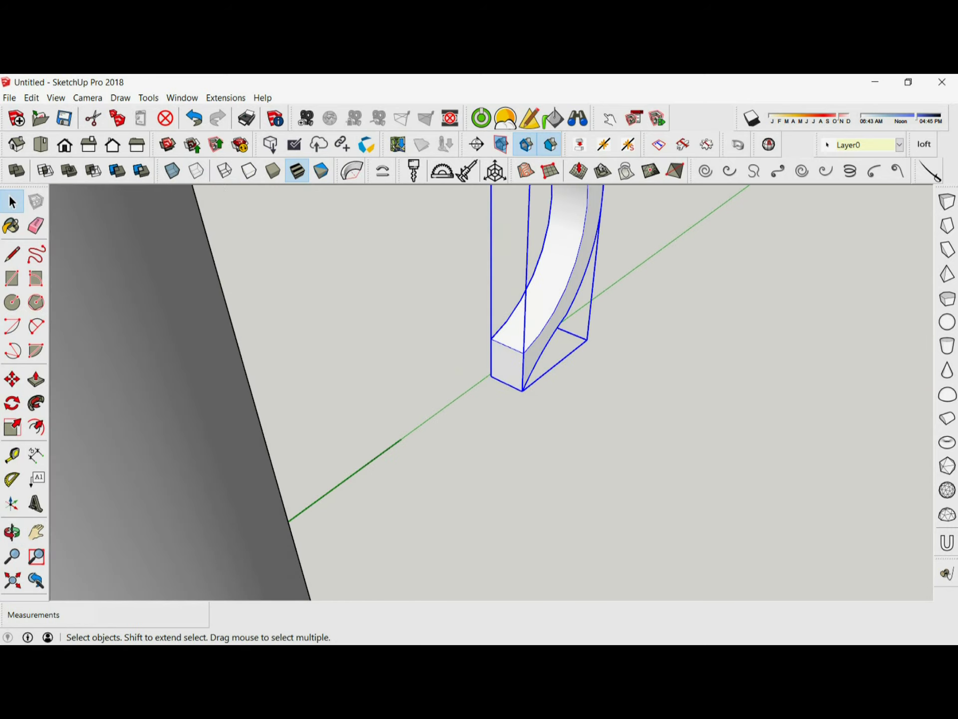
{"action": "key", "text": "m"}
{"action": "left_click", "coordinate": [505, 384]}
{"action": "left_click", "coordinate": [402, 436]}
{"action": "mouse_move", "coordinate": [403, 435]}
{"action": "middle_mouse_down"}
{"action": "mouse_move", "coordinate": [320, 473]}
{"action": "mouse_move", "coordinate": [602, 467]}
{"action": "mouse_move", "coordinate": [549, 465]}
{"action": "middle_mouse_up"}
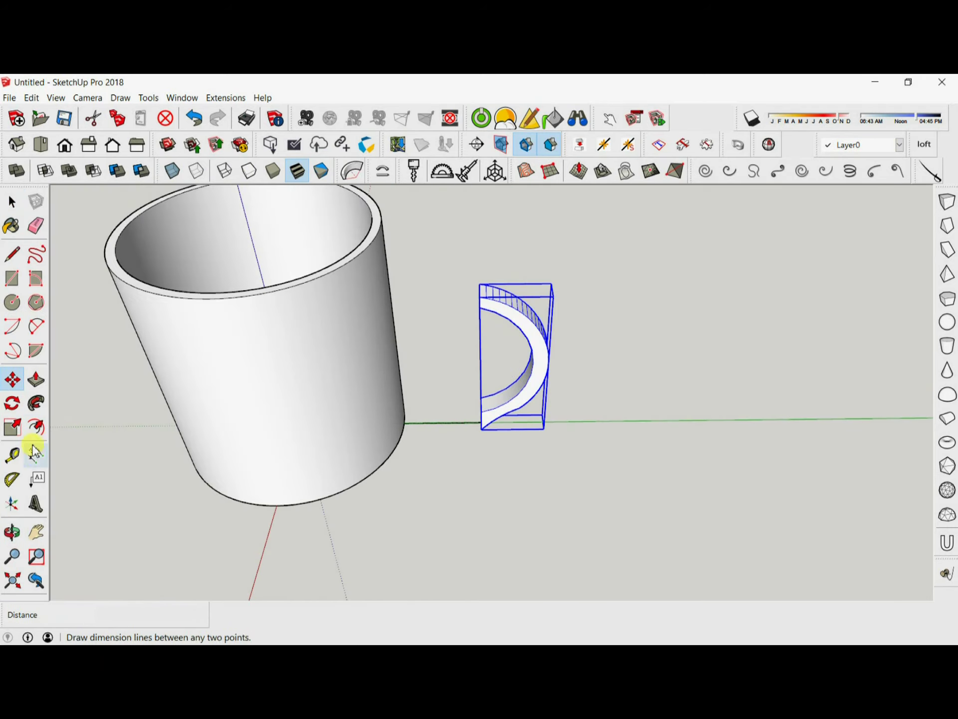
{"action": "left_click", "coordinate": [11, 379]}
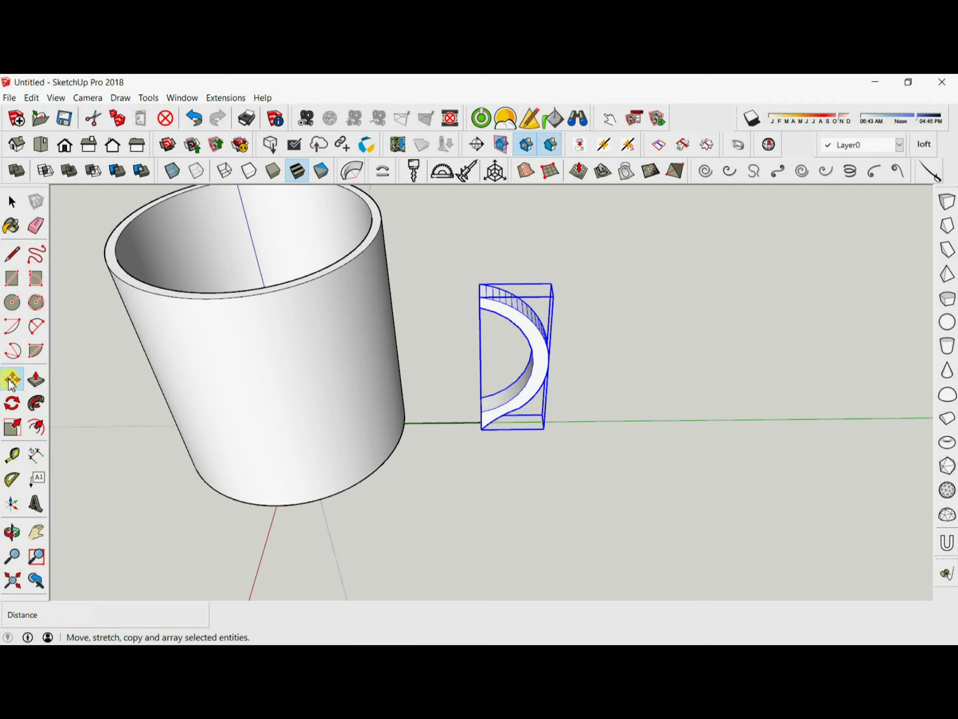
{"action": "left_click_drag", "start_coordinate": [483, 429], "coordinate": [402, 430]}
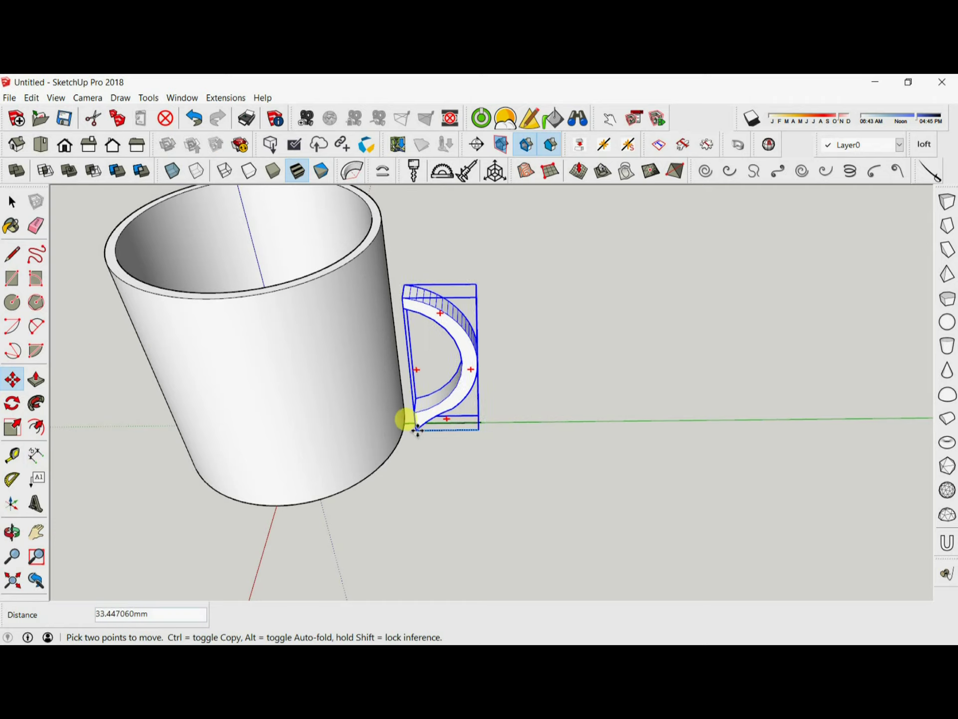
Check the join in a straight-on view with X-ray, grabbing the handle's lower corner.
{"action": "middle_click_drag", "start_coordinate": [480, 507], "coordinate": [509, 466]}
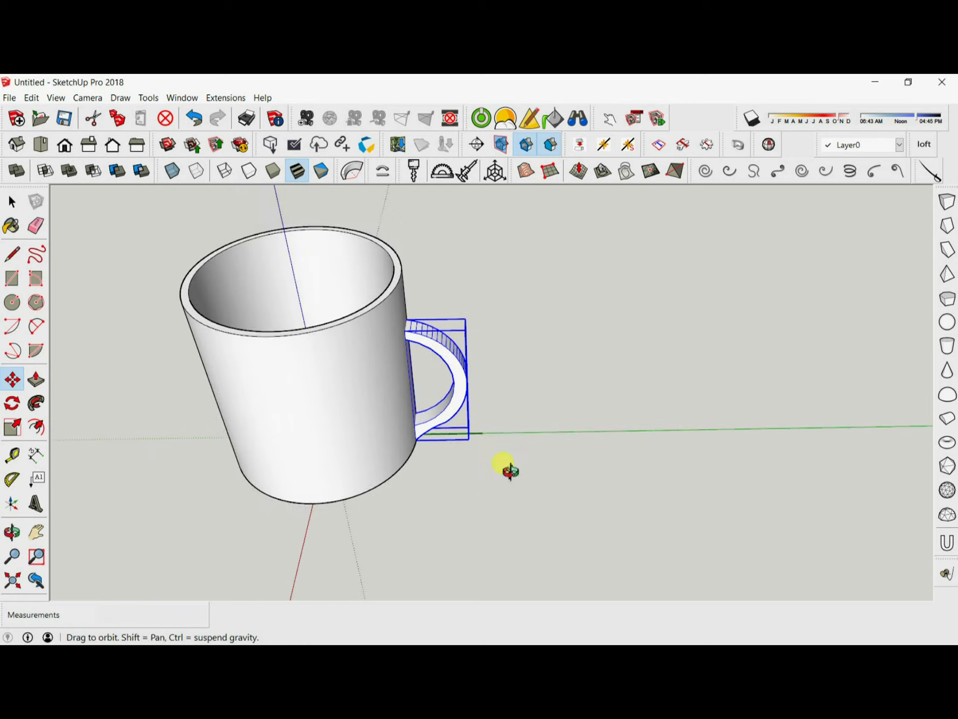
{"action": "left_click", "coordinate": [114, 144]}
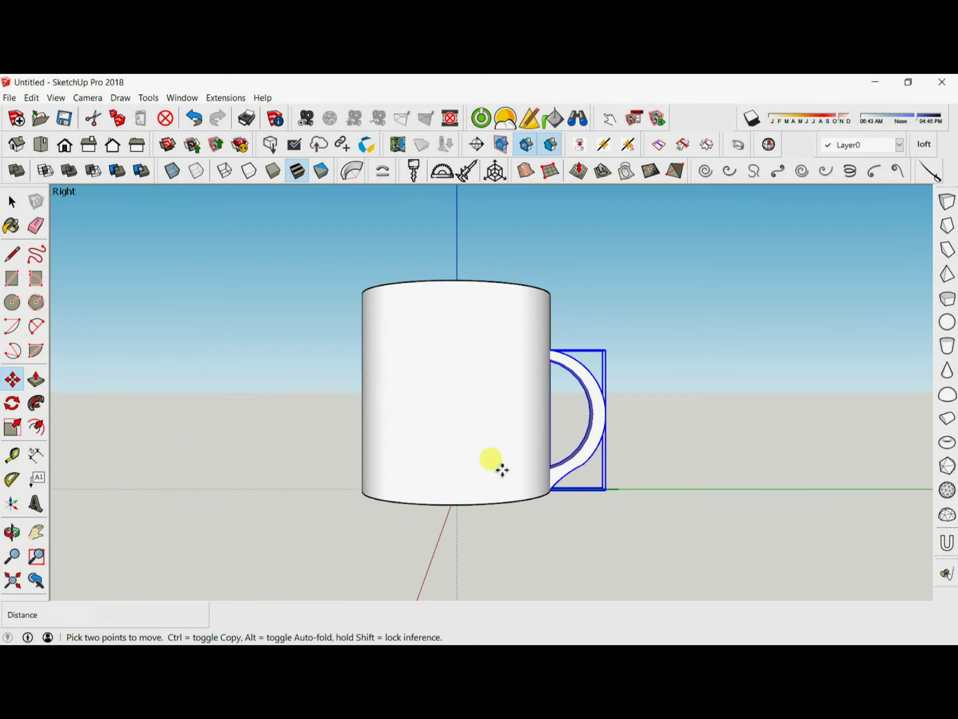
{"action": "scroll", "coordinate": [492, 459], "scroll_direction": "up", "scroll_amount": 3}
{"action": "left_click", "coordinate": [170, 171]}
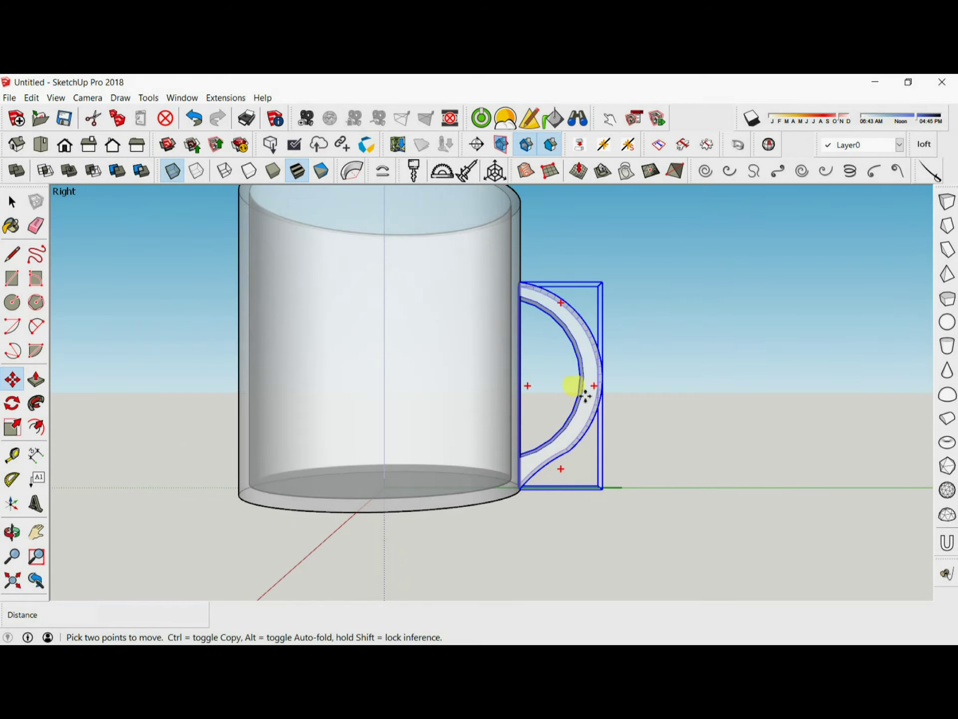
{"action": "scroll", "coordinate": [573, 385], "scroll_direction": "up", "scroll_amount": 2}
{"action": "scroll", "coordinate": [516, 450], "scroll_direction": "up", "scroll_amount": 2}
{"action": "scroll", "coordinate": [484, 503], "scroll_direction": "up", "scroll_amount": 2}
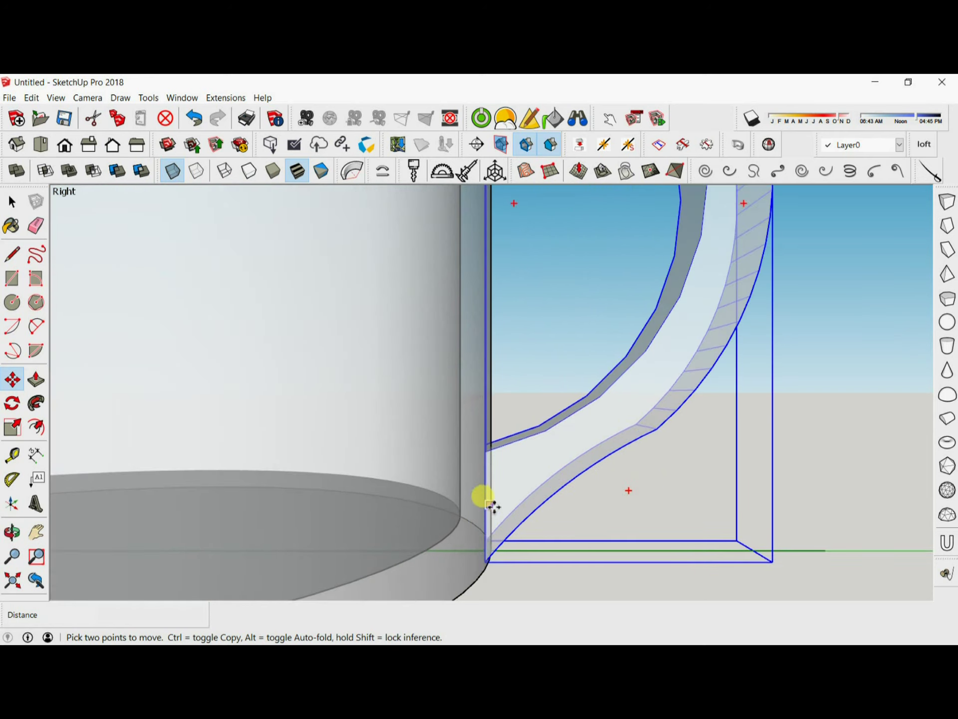
{"action": "left_click", "coordinate": [489, 564]}
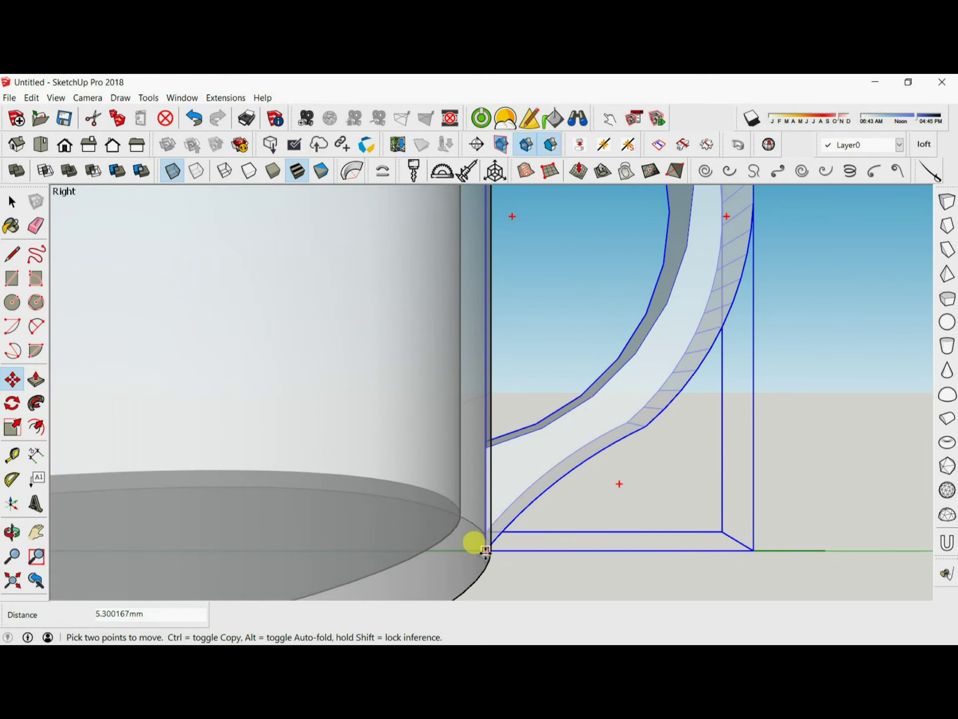
Align the handle's lower end with the mug base, then clear selection and turn X-ray off.
{"action": "middle_click_drag", "start_coordinate": [702, 448], "coordinate": [433, 525]}
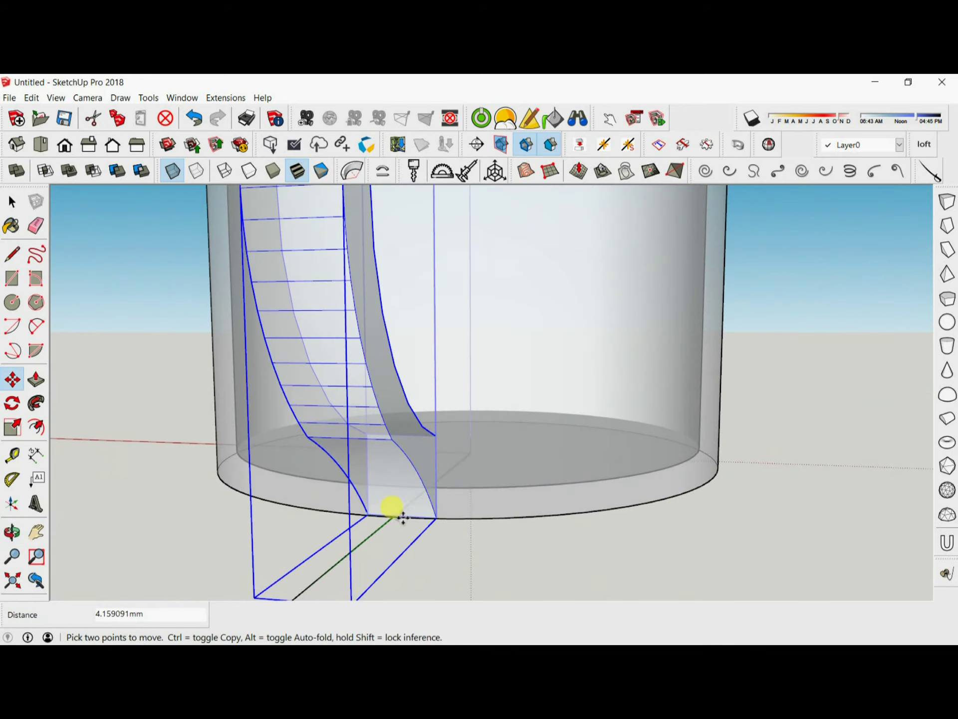
{"action": "middle_click_drag", "start_coordinate": [519, 516], "coordinate": [508, 548]}
{"action": "scroll", "coordinate": [508, 548], "scroll_direction": "down", "scroll_amount": 5}
{"action": "middle_click_drag", "start_coordinate": [427, 524], "coordinate": [520, 577]}
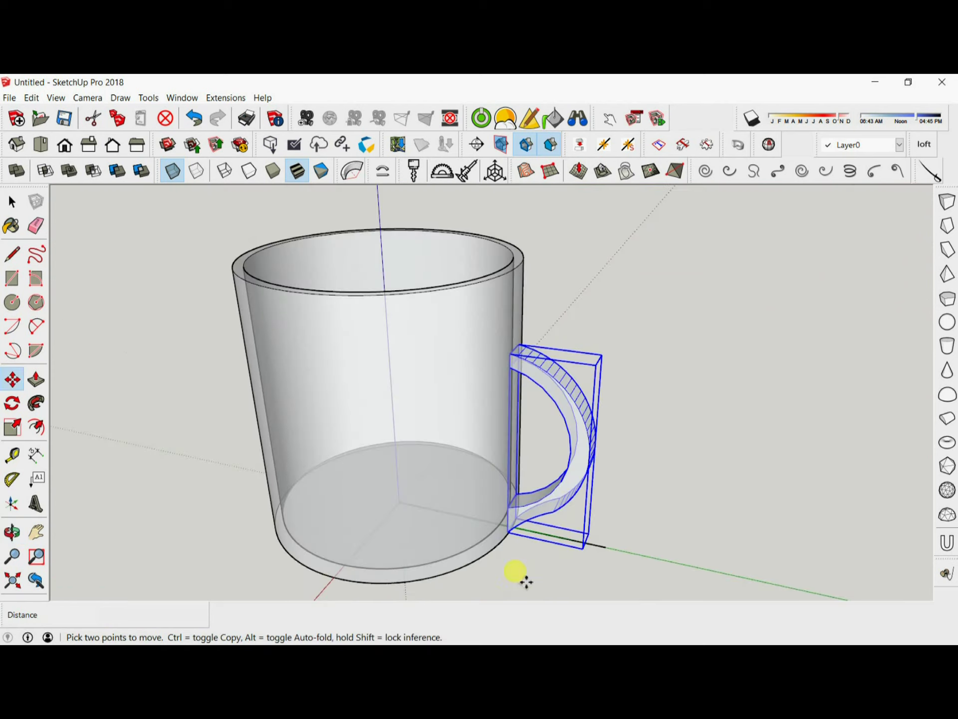
{"action": "key", "text": "space"}
{"action": "left_click", "coordinate": [713, 477]}
{"action": "left_click", "coordinate": [172, 171]}
{"action": "mouse_move", "coordinate": [701, 398]}
{"action": "middle_mouse_down"}
{"action": "mouse_move", "coordinate": [588, 430]}
{"action": "mouse_move", "coordinate": [621, 326]}
{"action": "mouse_move", "coordinate": [594, 319]}
{"action": "middle_mouse_up"}
Scale the handle along the blue axis, raising its bottom and stretching its top taller.
{"action": "left_click", "coordinate": [588, 430]}
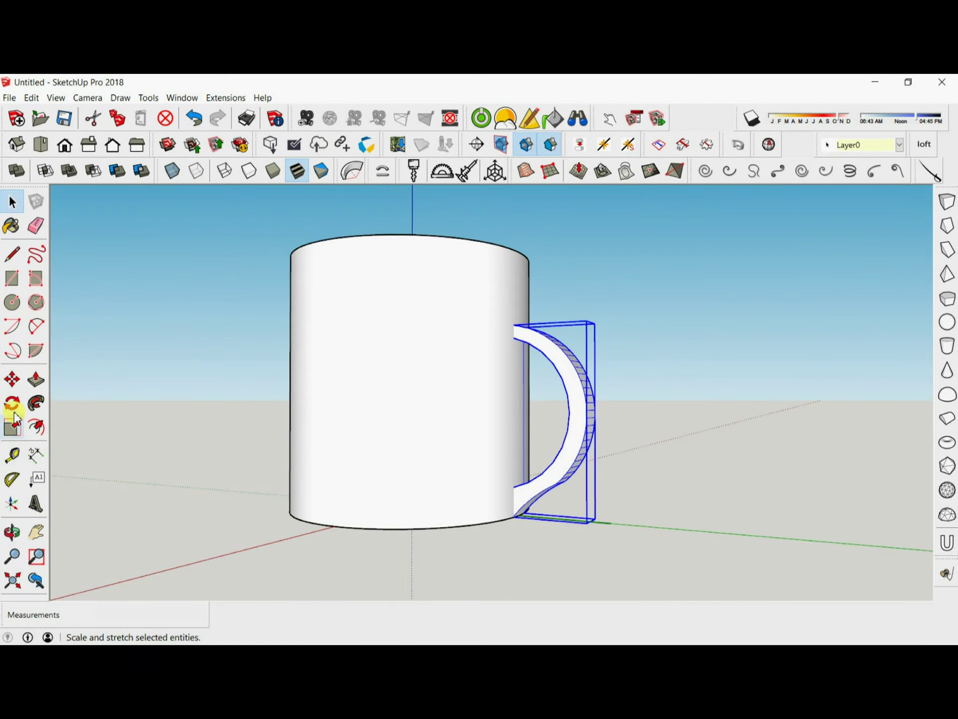
{"action": "left_click", "coordinate": [13, 426]}
{"action": "left_click_drag", "start_coordinate": [557, 519], "coordinate": [554, 455]}
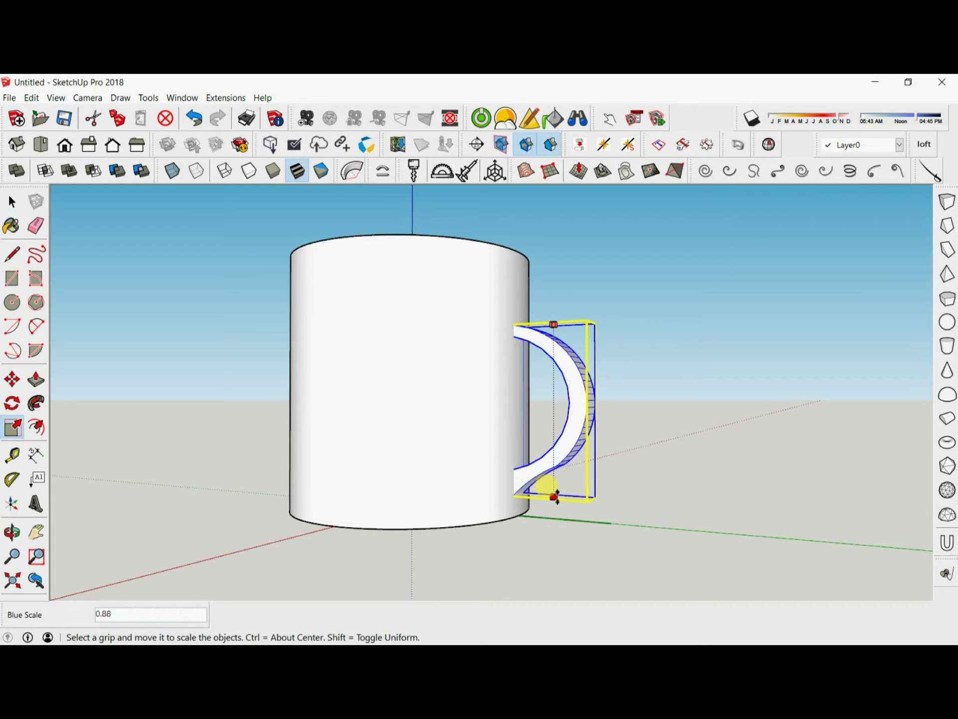
{"action": "left_click_drag", "start_coordinate": [557, 323], "coordinate": [554, 288]}
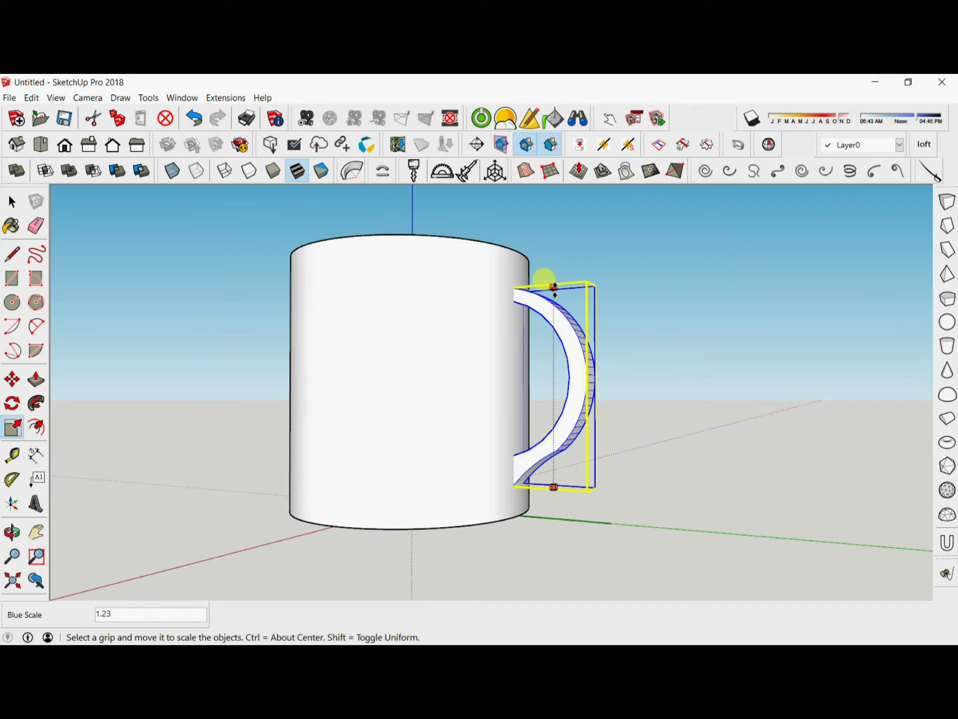
{"action": "mouse_move", "coordinate": [554, 294]}
{"action": "middle_mouse_down"}
{"action": "mouse_move", "coordinate": [633, 447]}
{"action": "mouse_move", "coordinate": [333, 514]}
{"action": "mouse_move", "coordinate": [419, 579]}
{"action": "mouse_move", "coordinate": [170, 315]}
{"action": "mouse_move", "coordinate": [364, 524]}
{"action": "mouse_move", "coordinate": [578, 567]}
{"action": "mouse_move", "coordinate": [300, 250]}
{"action": "middle_mouse_up"}
Window-select both the mug and the handle.
{"action": "key", "text": "space"}
{"action": "left_click", "coordinate": [171, 316]}
{"action": "key", "text": "space"}
{"action": "left_click_drag", "start_coordinate": [283, 236], "coordinate": [663, 571]}
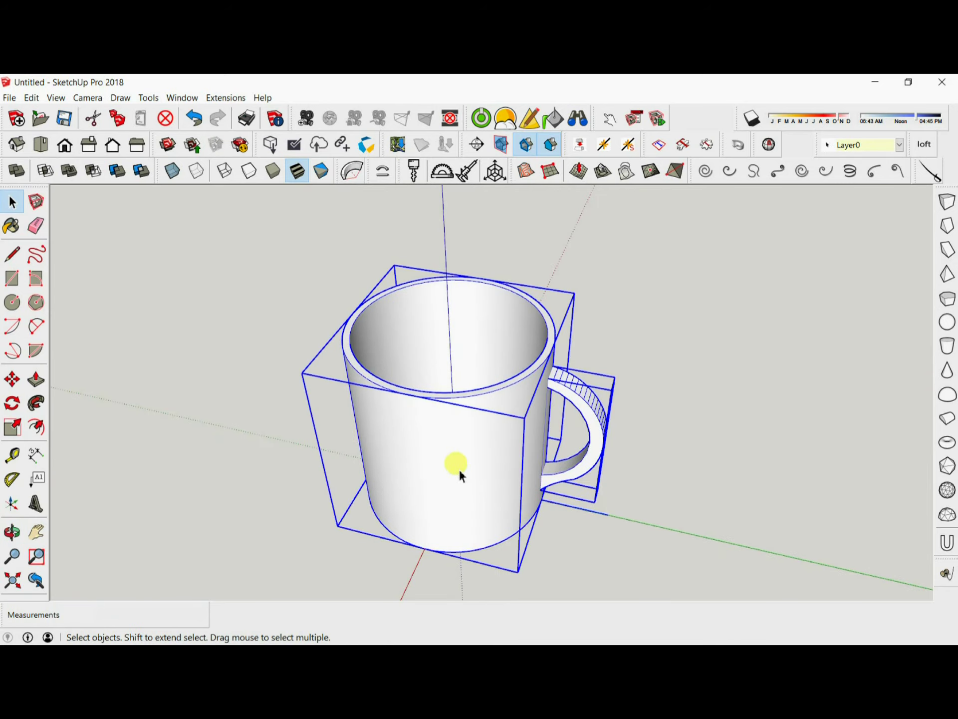
Intersect the selected mug and handle faces With Selection.
{"action": "right_click", "coordinate": [459, 469]}
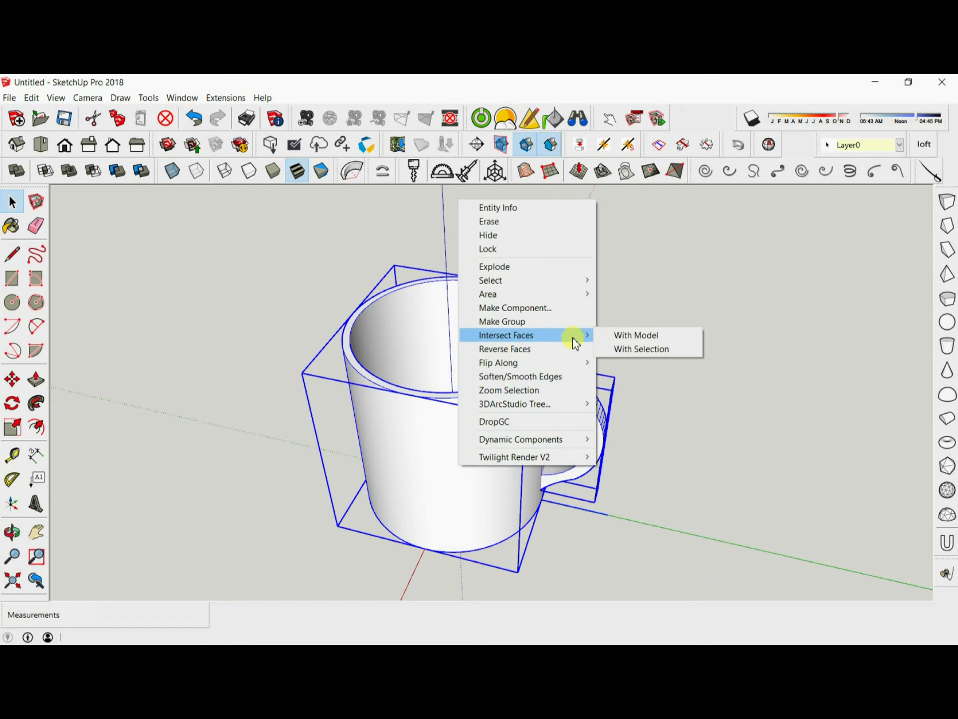
{"action": "left_click", "coordinate": [631, 348]}
{"action": "left_click", "coordinate": [674, 450]}
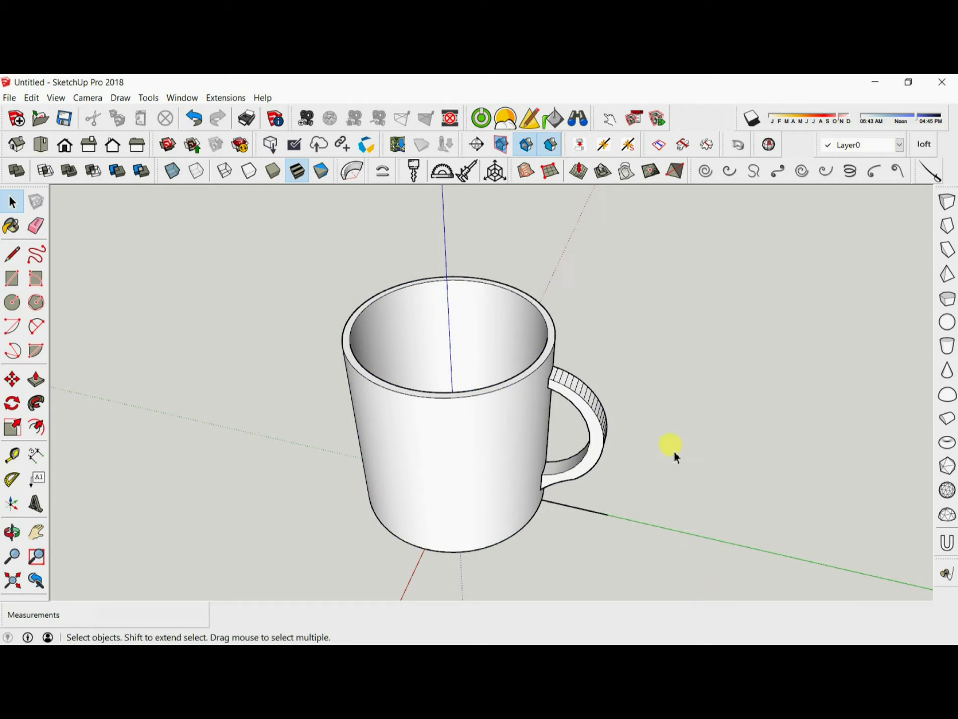
Orbit around the mug's rim and underside to inspect the fused handle.
{"action": "middle_click_drag", "start_coordinate": [716, 459], "coordinate": [509, 381]}
{"action": "scroll", "coordinate": [517, 399], "scroll_direction": "up", "scroll_amount": 3}
{"action": "key", "text": "o"}
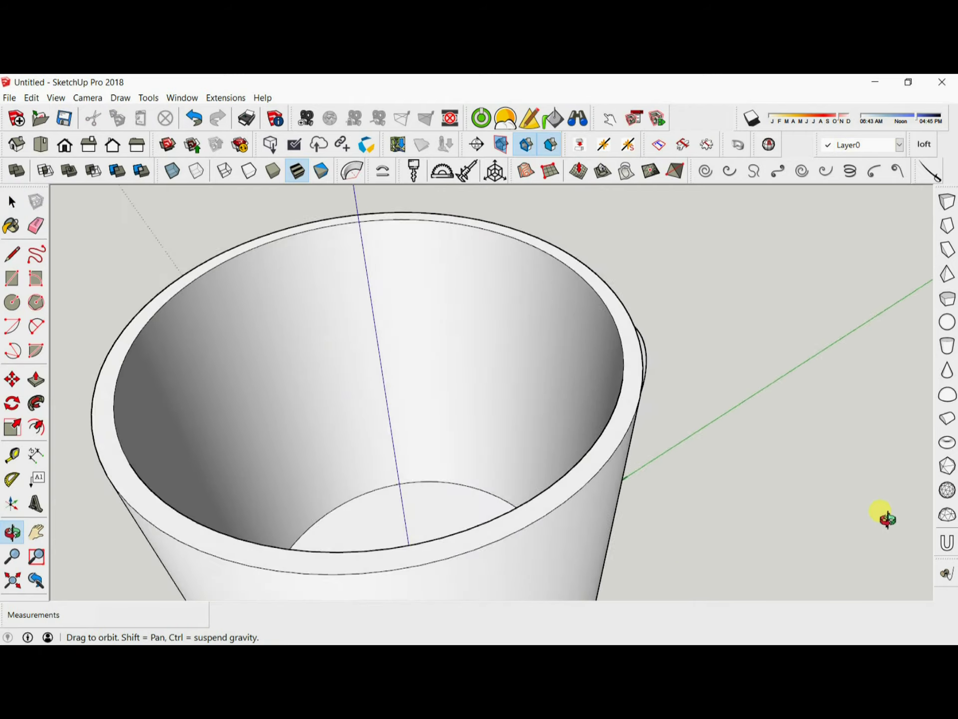
{"action": "left_click_drag", "start_coordinate": [881, 514], "coordinate": [649, 459]}
{"action": "key", "text": "space"}
{"action": "scroll", "coordinate": [606, 493], "scroll_direction": "down", "scroll_amount": 5}
{"action": "scroll", "coordinate": [375, 342], "scroll_direction": "down", "scroll_amount": 3}
{"action": "scroll", "coordinate": [484, 552], "scroll_direction": "up", "scroll_amount": 1}
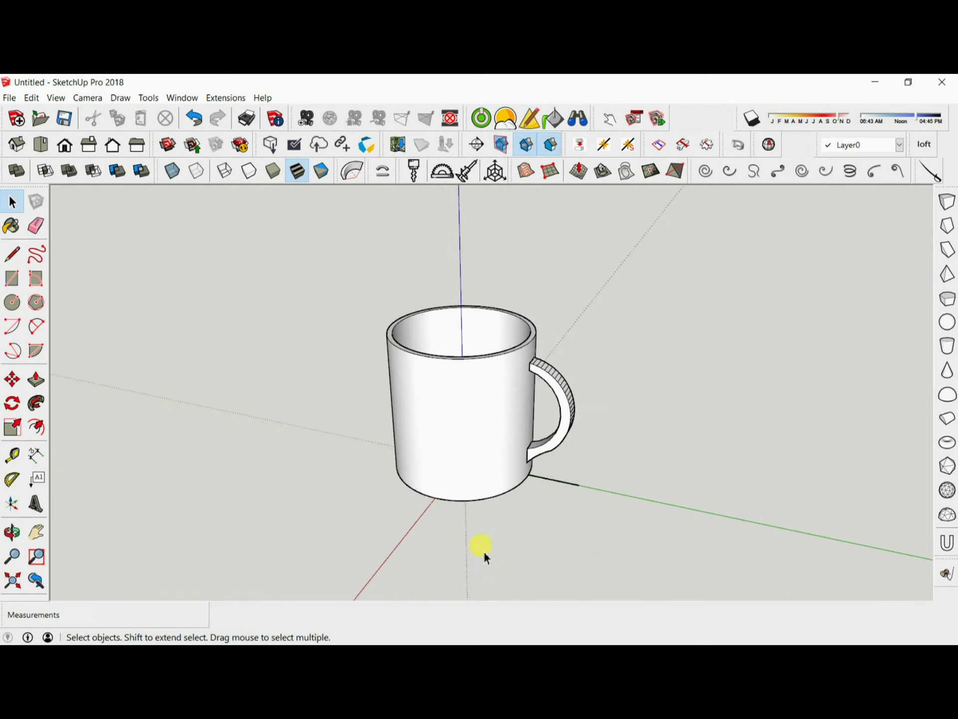
{"action": "key", "text": "e"}
{"action": "mouse_move", "coordinate": [493, 577]}
{"action": "middle_mouse_down"}
{"action": "mouse_move", "coordinate": [494, 405]}
{"action": "mouse_move", "coordinate": [502, 431]}
{"action": "middle_mouse_up"}
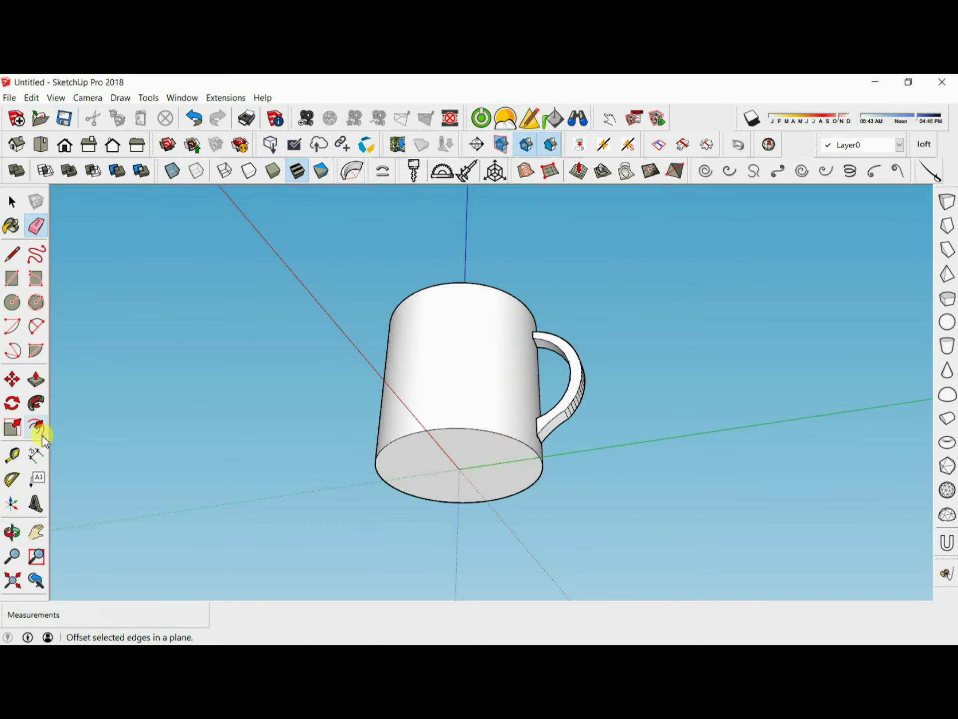
{"action": "scroll", "coordinate": [454, 462], "scroll_direction": "up", "scroll_amount": 2}
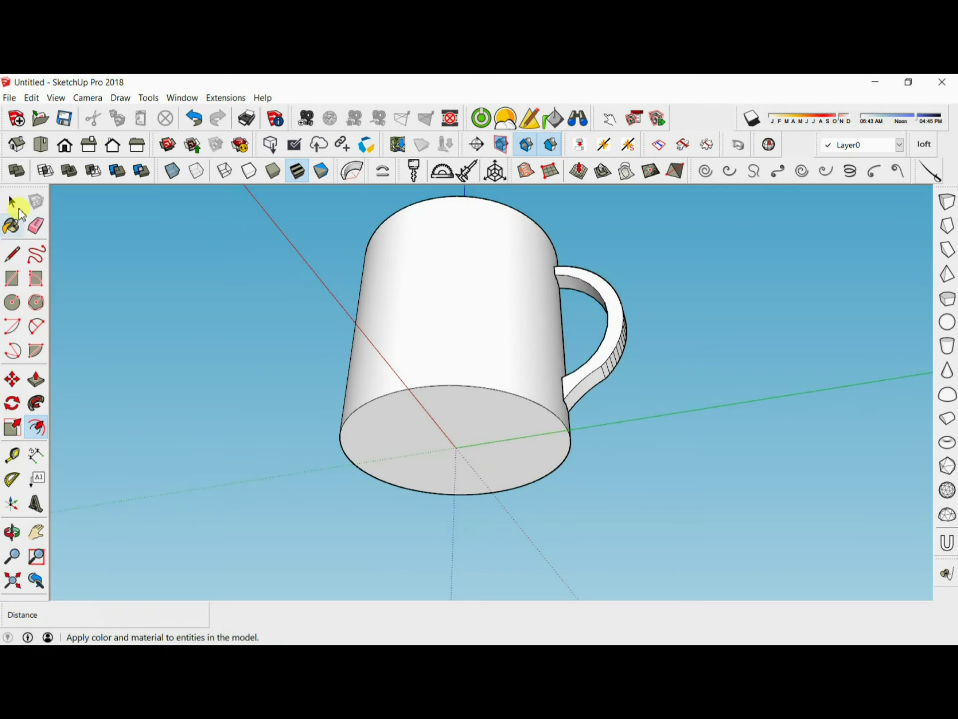
Open the mug for editing and offset its bottom face edge inward into a ring.
{"action": "key", "text": "space"}
{"action": "double_click", "coordinate": [448, 443]}
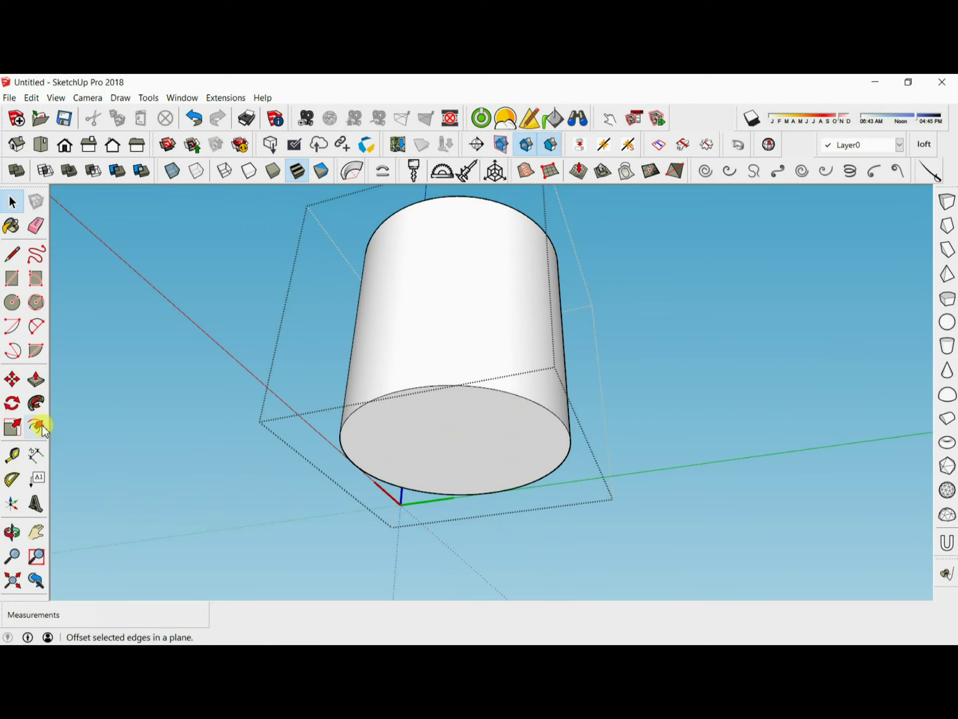
{"action": "left_click", "coordinate": [37, 427]}
{"action": "left_click", "coordinate": [353, 412]}
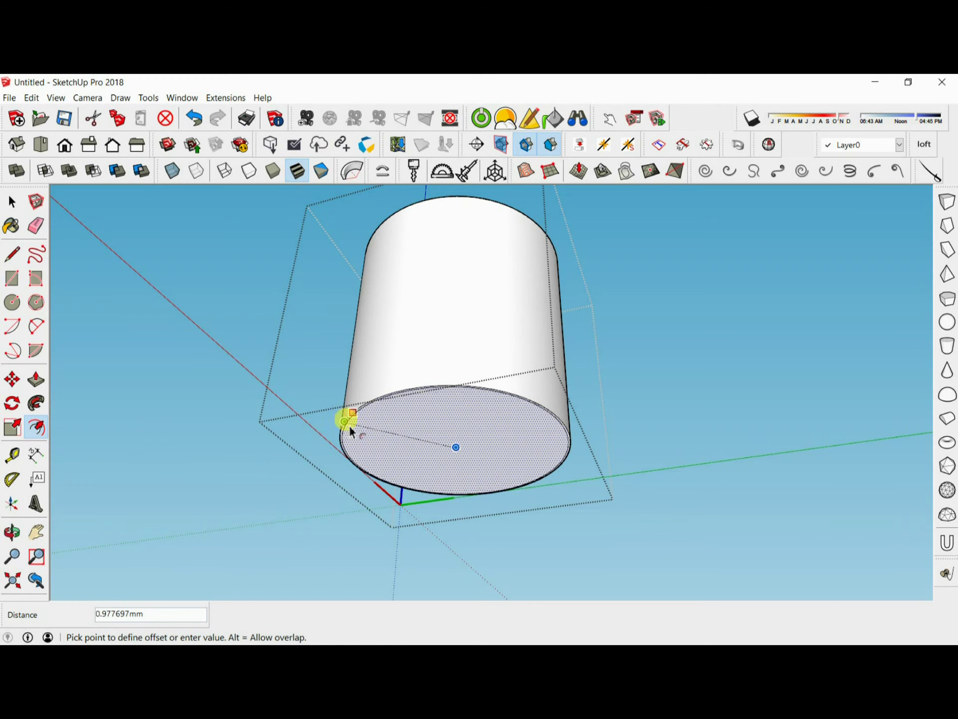
{"action": "left_click", "coordinate": [354, 429]}
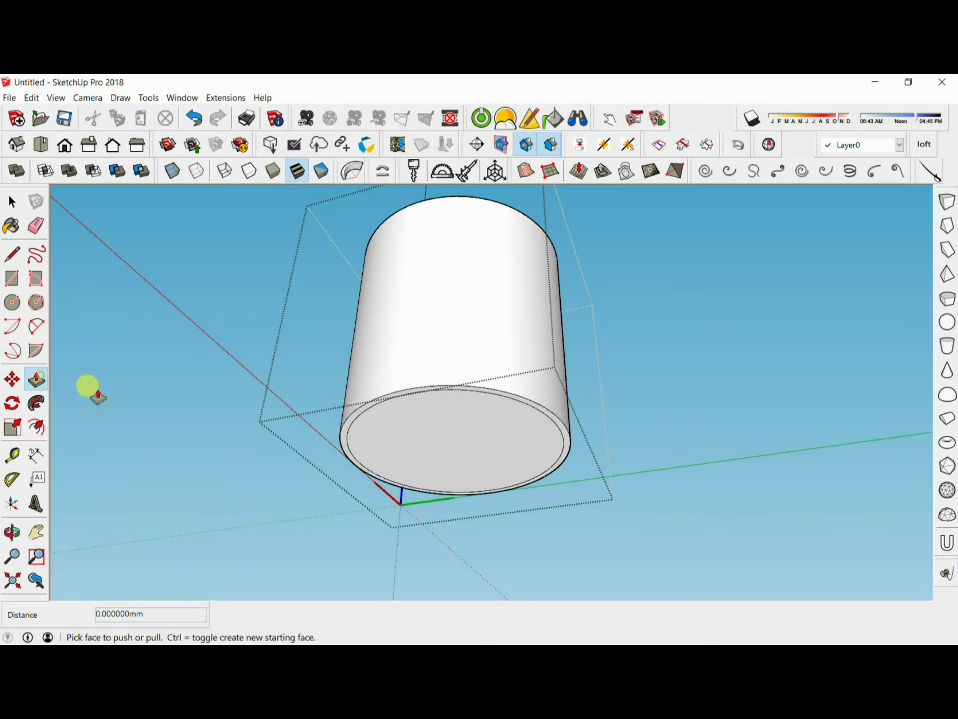
Recess the inner bottom circle about 1 mm into the mug to form the foot rim.
{"action": "left_click", "coordinate": [37, 379]}
{"action": "scroll", "coordinate": [390, 434], "scroll_direction": "up", "scroll_amount": 1}
{"action": "left_click", "coordinate": [381, 424]}
{"action": "key", "text": "space"}
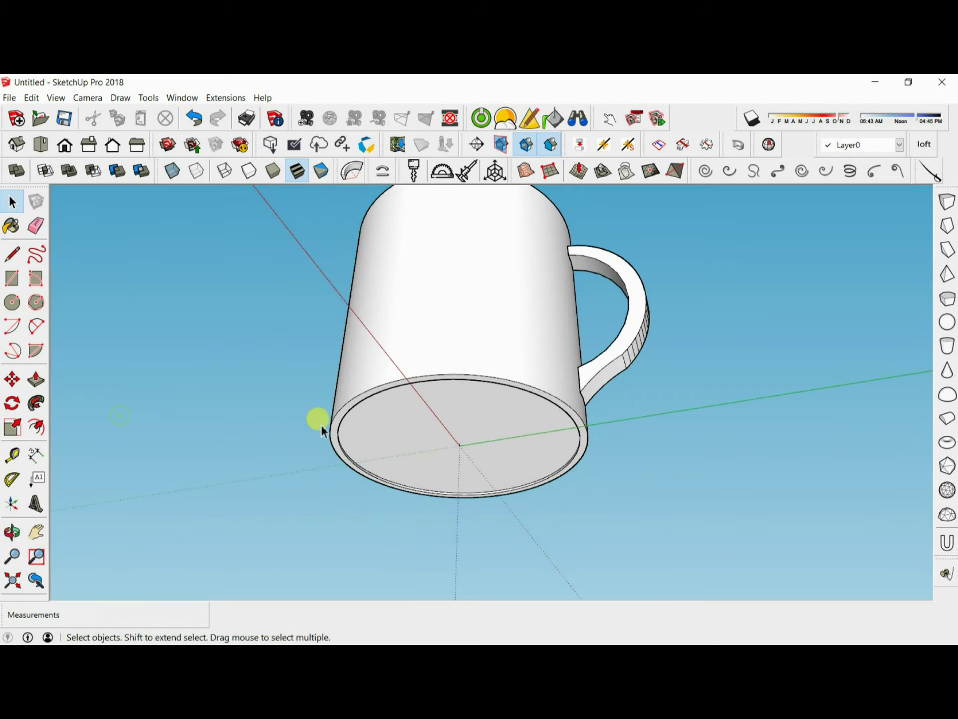
{"action": "mouse_move", "coordinate": [709, 407]}
{"action": "middle_mouse_down"}
{"action": "mouse_move", "coordinate": [665, 393]}
{"action": "mouse_move", "coordinate": [764, 487]}
{"action": "mouse_move", "coordinate": [496, 359]}
{"action": "mouse_move", "coordinate": [744, 316]}
{"action": "mouse_move", "coordinate": [566, 219]}
{"action": "middle_mouse_up"}
{"action": "scroll", "coordinate": [434, 261], "scroll_direction": "down", "scroll_amount": 3}
{"action": "scroll", "coordinate": [519, 300], "scroll_direction": "up", "scroll_amount": 4}
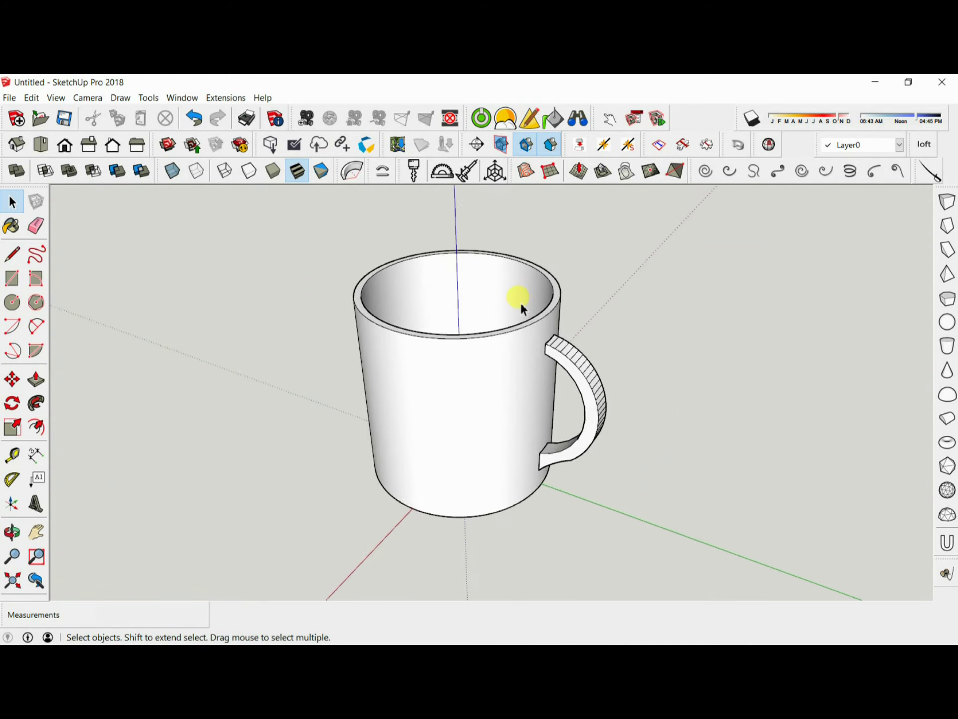
Paint the mug body and handle with the Stone Brushed Khaki material.
{"action": "scroll", "coordinate": [519, 299], "scroll_direction": "up", "scroll_amount": 1}
{"action": "left_click", "coordinate": [11, 227]}
{"action": "left_click", "coordinate": [841, 473]}
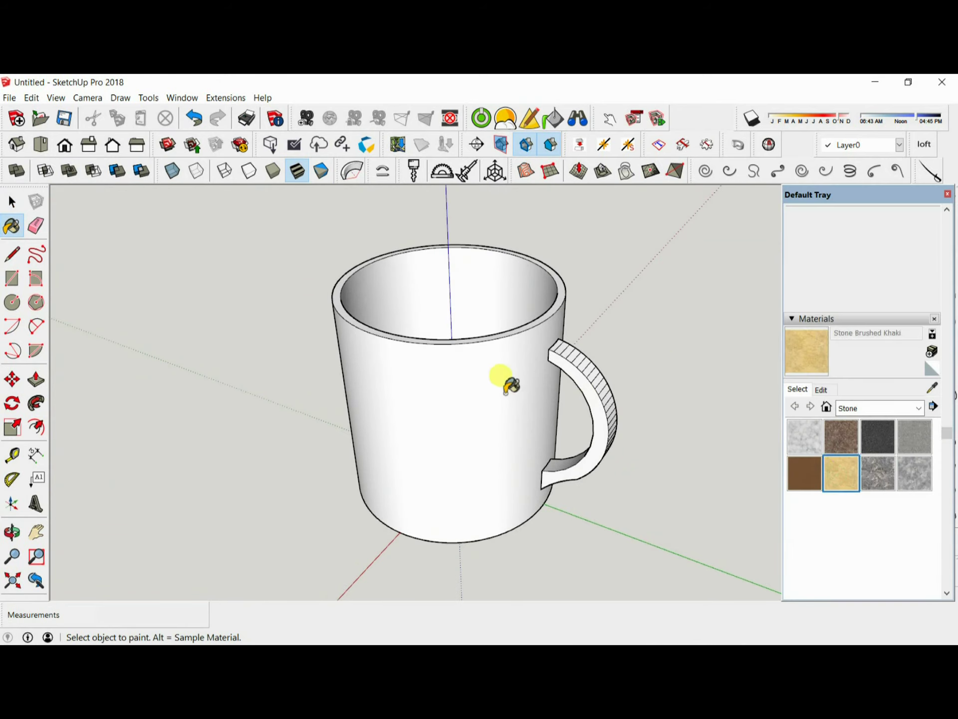
{"action": "left_click", "coordinate": [502, 381]}
{"action": "left_click", "coordinate": [574, 360]}
{"action": "left_click", "coordinate": [11, 201]}
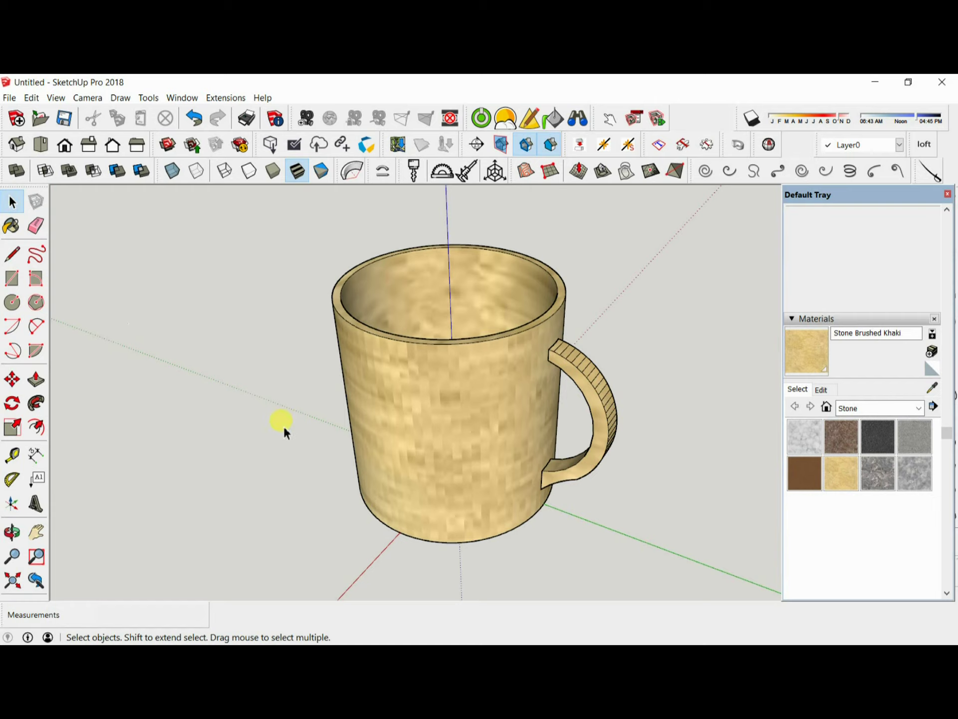
{"action": "middle_click_drag", "start_coordinate": [224, 368], "coordinate": [269, 375]}
{"action": "left_click", "coordinate": [948, 194]}
Turn on X-ray and orbit to view the handle through the translucent mug.
{"action": "mouse_move", "coordinate": [380, 442]}
{"action": "middle_mouse_down"}
{"action": "mouse_move", "coordinate": [630, 446]}
{"action": "mouse_move", "coordinate": [834, 417]}
{"action": "middle_mouse_up"}
{"action": "left_click", "coordinate": [172, 170]}
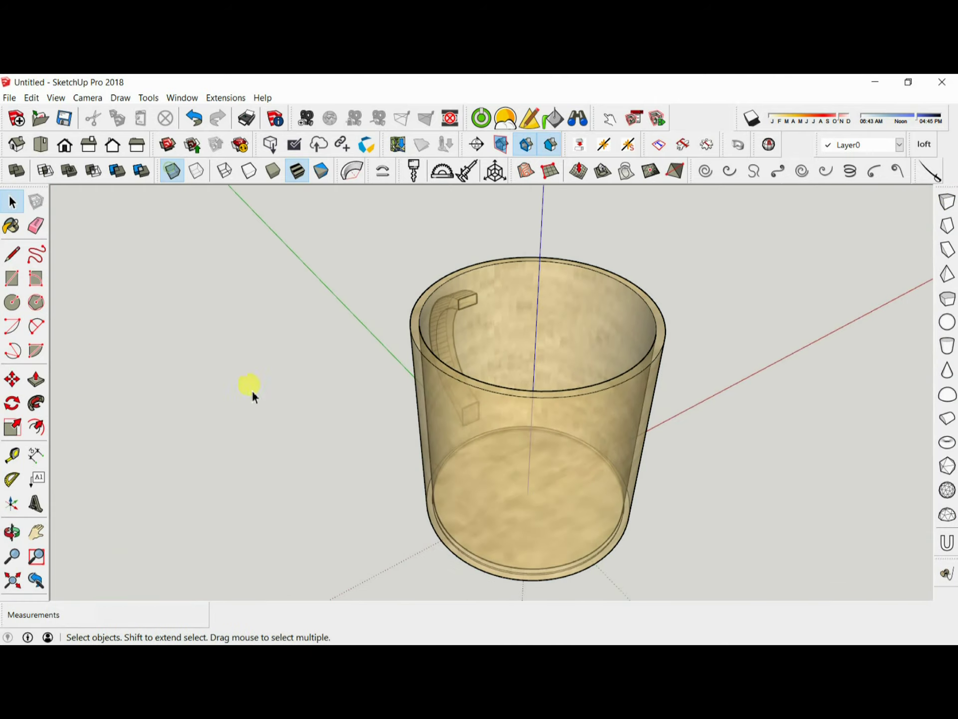
{"action": "middle_click_drag", "start_coordinate": [250, 387], "coordinate": [327, 438]}
{"action": "mouse_move", "coordinate": [327, 438]}
{"action": "left_mouse_down"}
{"action": "mouse_move", "coordinate": [86, 353]}
{"action": "mouse_move", "coordinate": [597, 495]}
{"action": "mouse_move", "coordinate": [361, 491]}
{"action": "left_mouse_up"}
Switch X-ray off and view the solid khaki mug from above.
{"action": "key", "text": "space"}
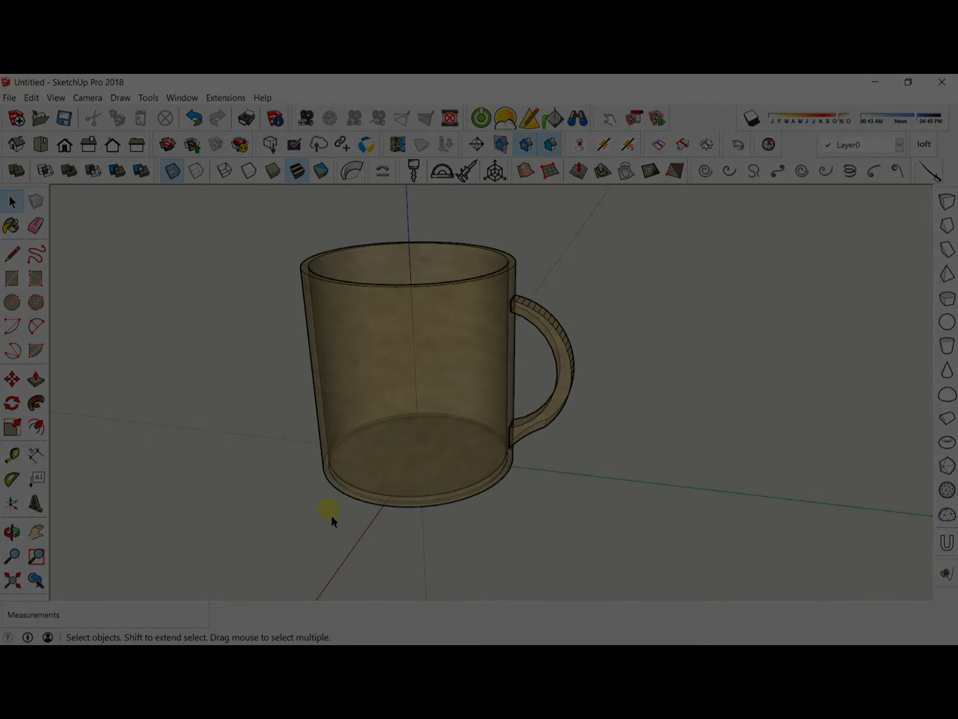
{"action": "key", "text": "x"}
{"action": "middle_click_drag", "start_coordinate": [670, 434], "coordinate": [617, 506]}
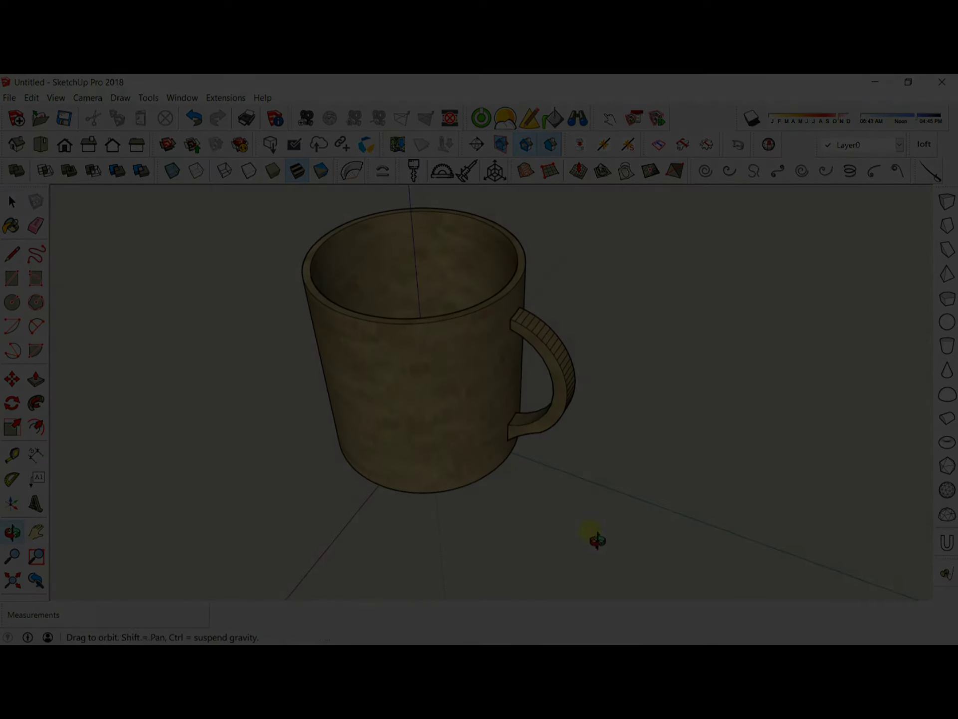
{"action": "key", "text": "space"}
{"action": "scroll", "coordinate": [499, 463], "scroll_direction": "down", "scroll_amount": 3}
{"action": "scroll", "coordinate": [499, 349], "scroll_direction": "up", "scroll_amount": 2}
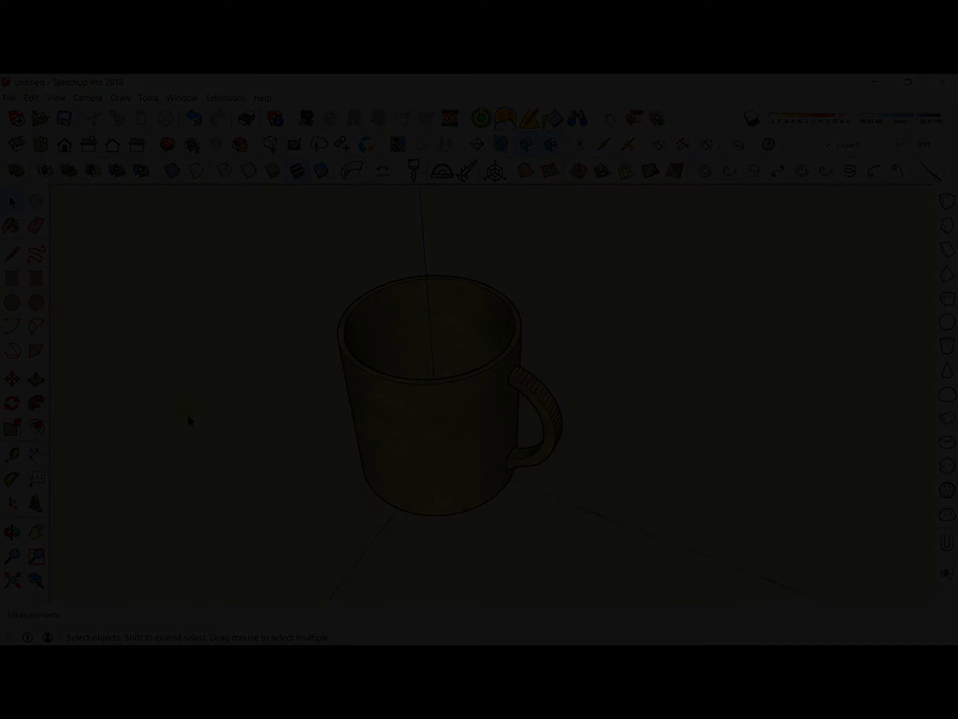